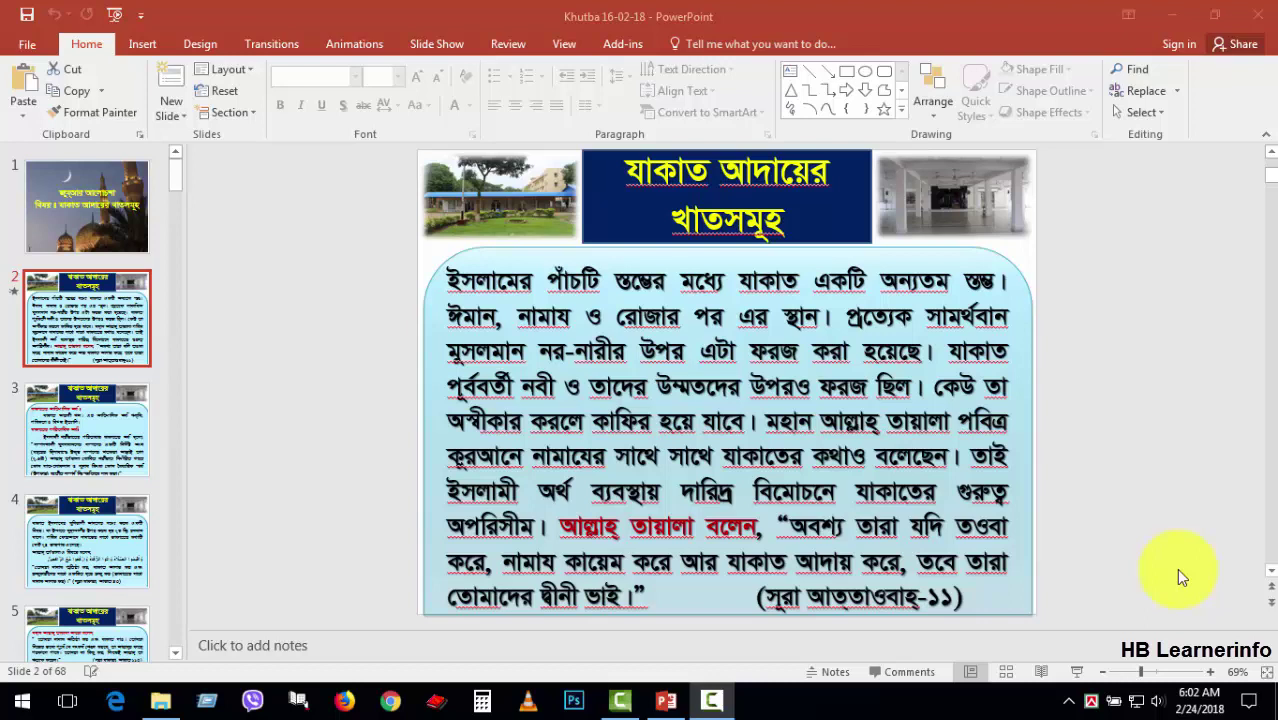
# Open the Print page and review the printer list, keeping Canon iP2700 series selected
pyautogui.click(27, 44)
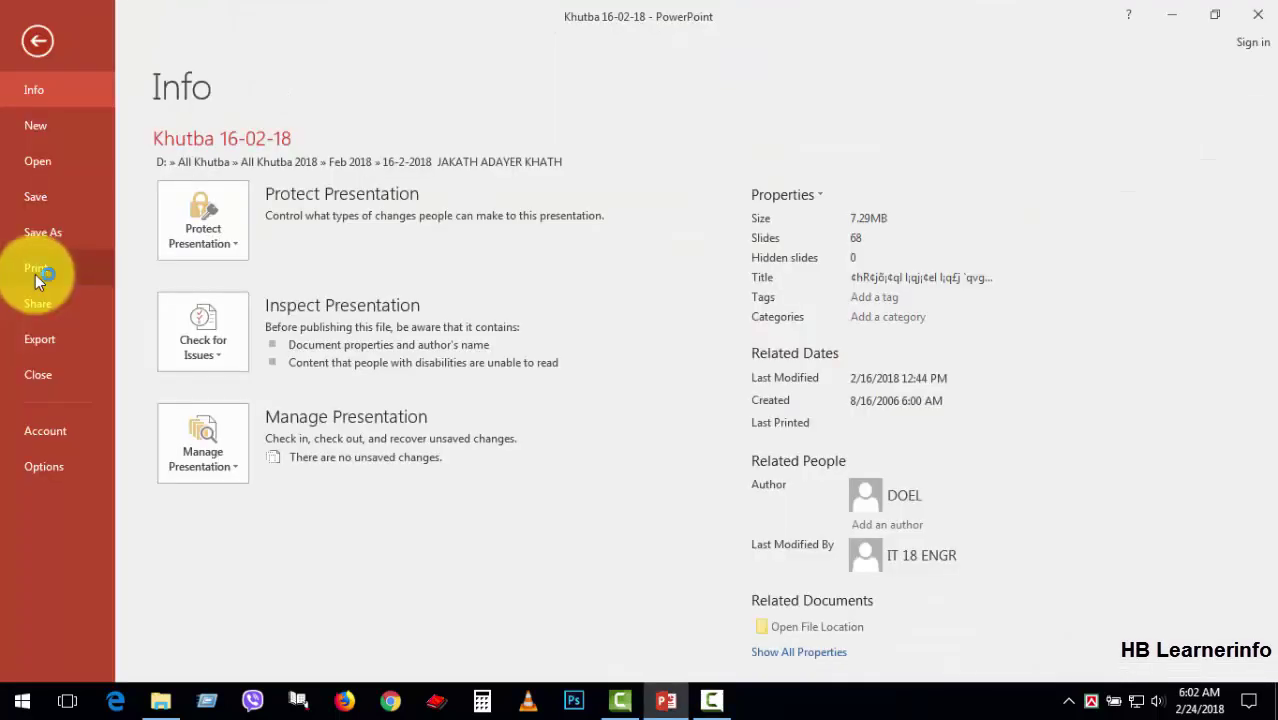
pyautogui.click(30, 275)
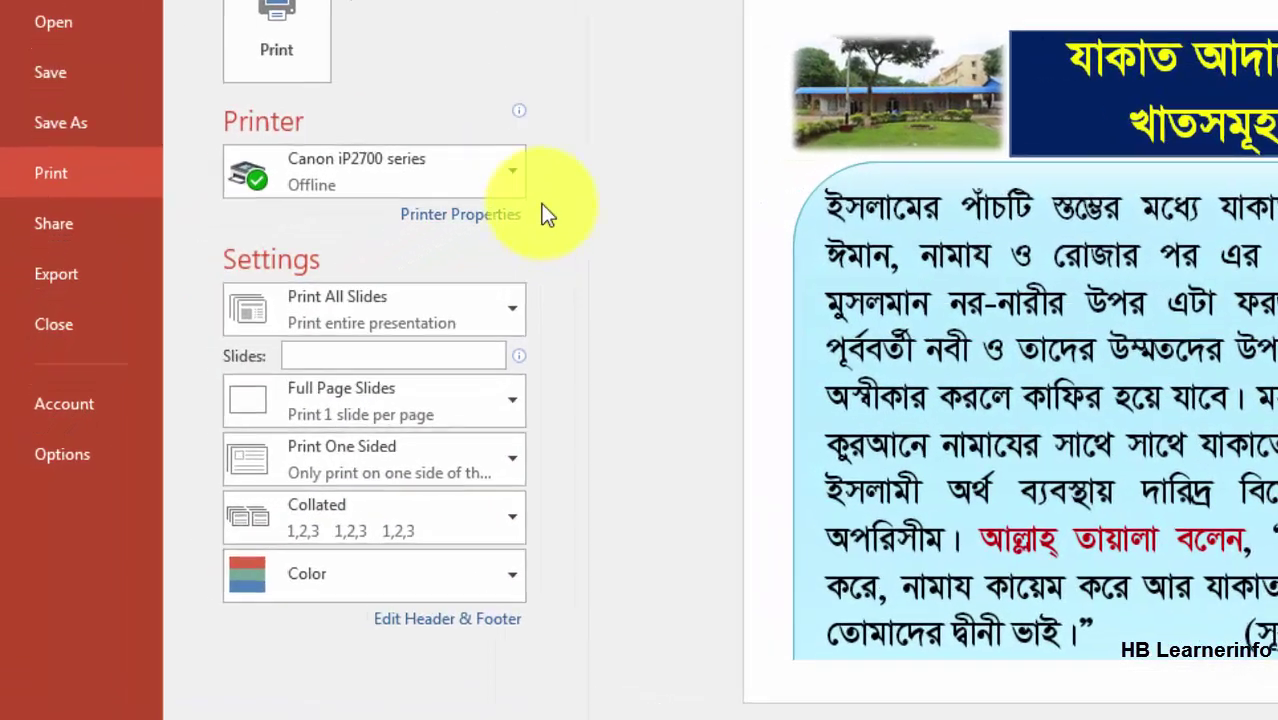
pyautogui.click(348, 265)
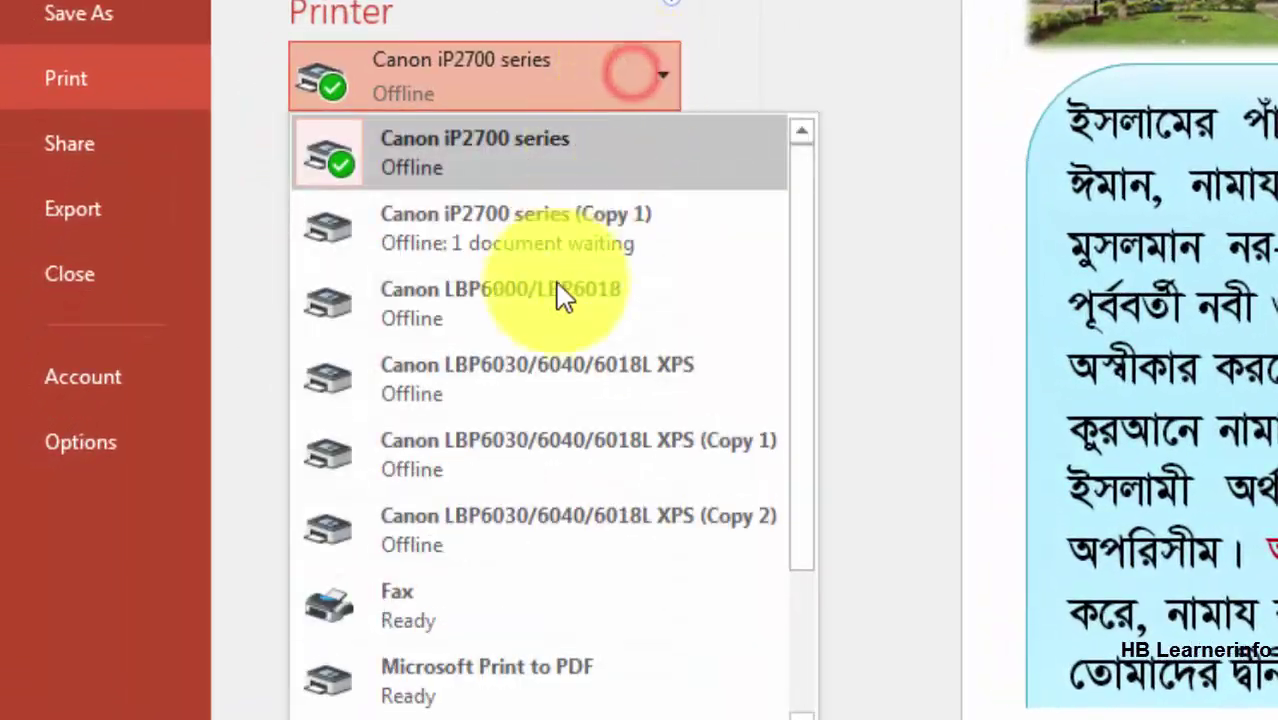
pyautogui.click(730, 38)
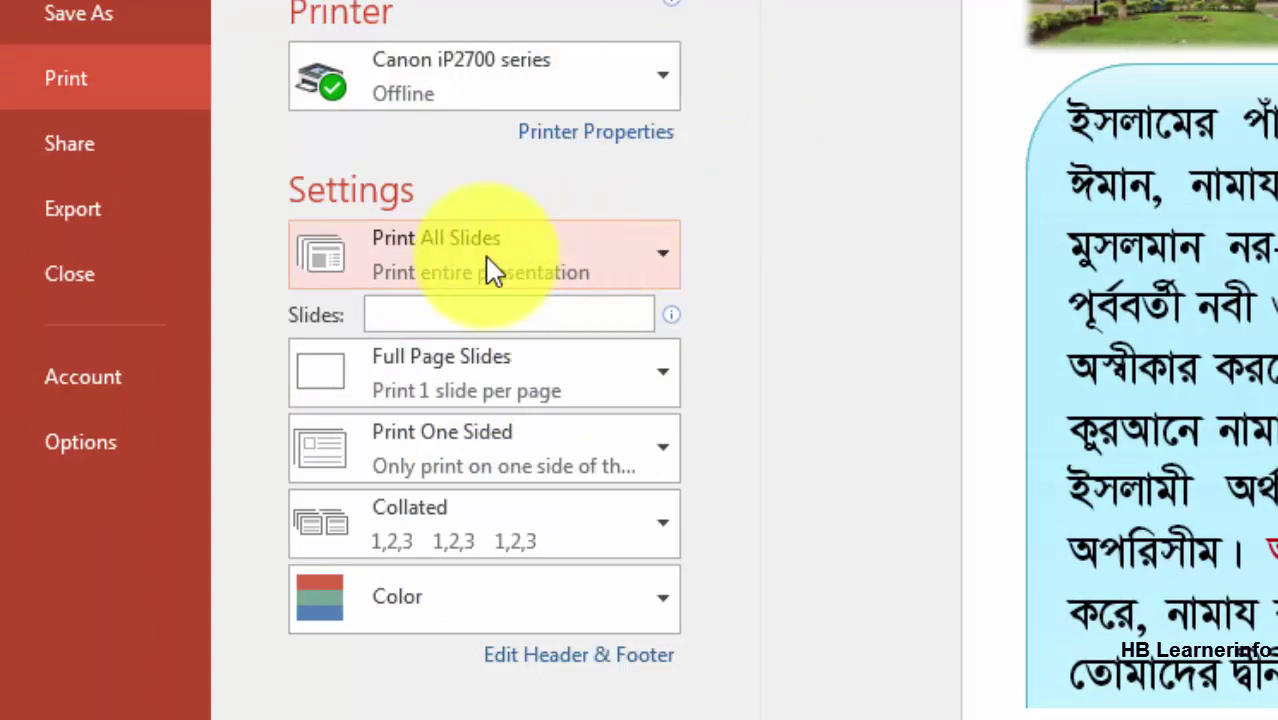
# Enter 2-5 in the Slides box so only slides 2–5 print as a Custom Range
pyautogui.click(648, 268)
pyautogui.click(717, 277)
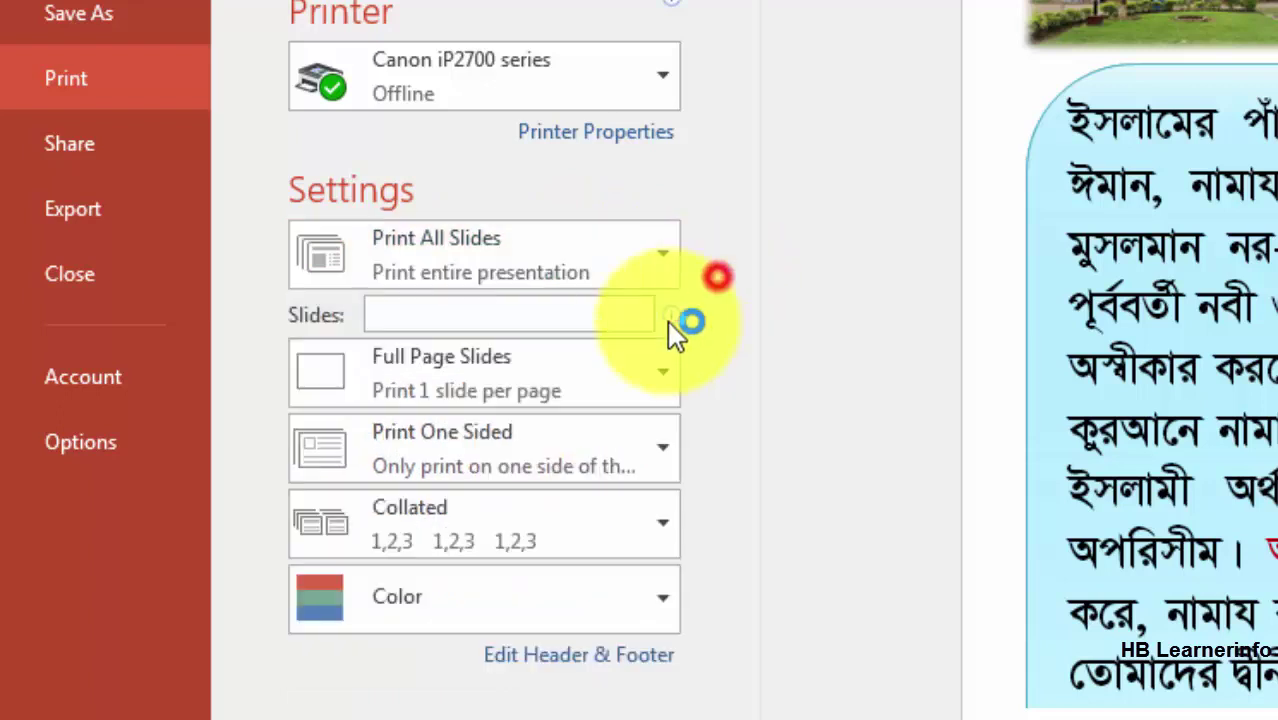
pyautogui.click(463, 320)
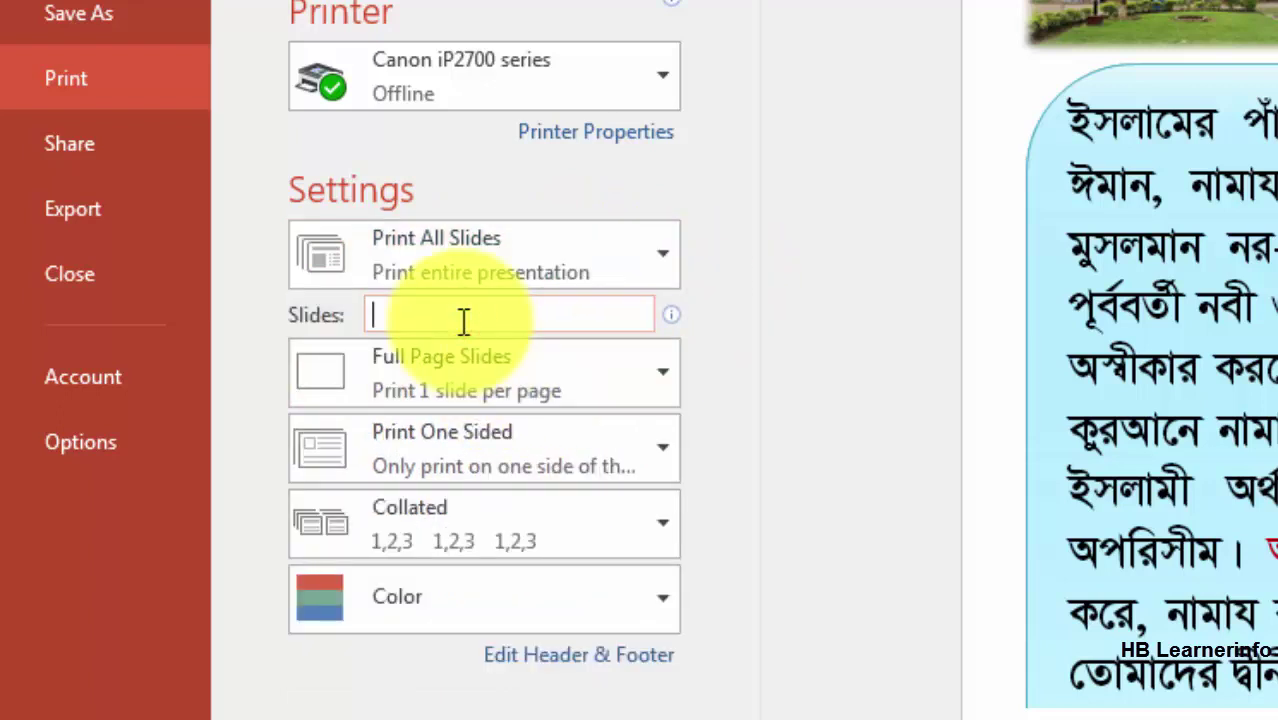
pyautogui.write('1')
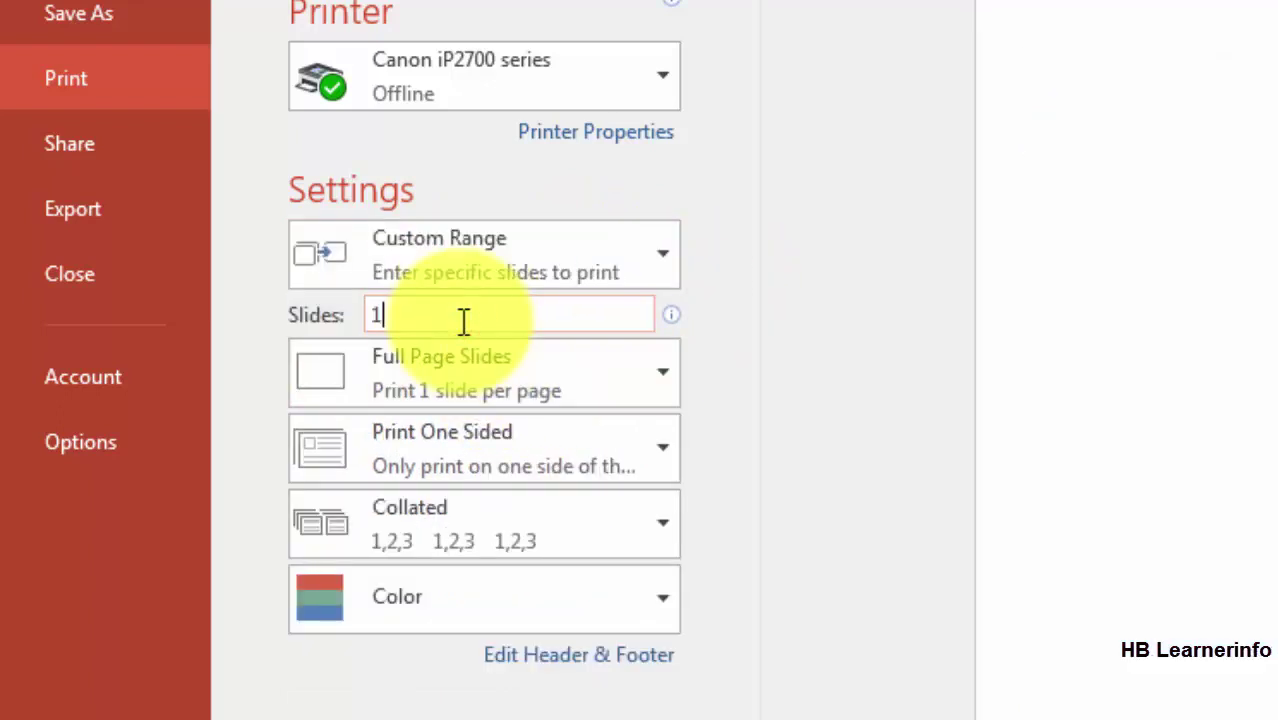
pyautogui.write('0')
pyautogui.press('BackSpace')
pyautogui.press('BackSpace')
pyautogui.write('2,')
pyautogui.write('3')
pyautogui.press('BackSpace')
pyautogui.press('BackSpace')
pyautogui.write('5')
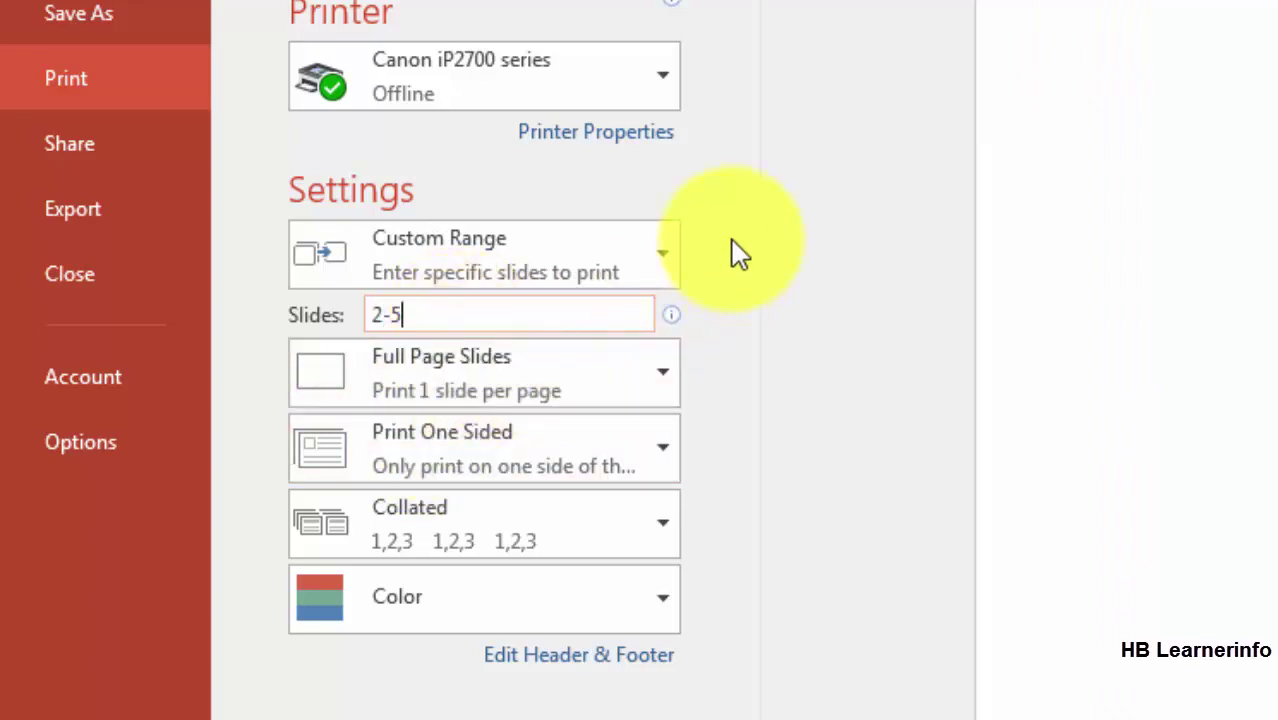
pyautogui.click(545, 392)
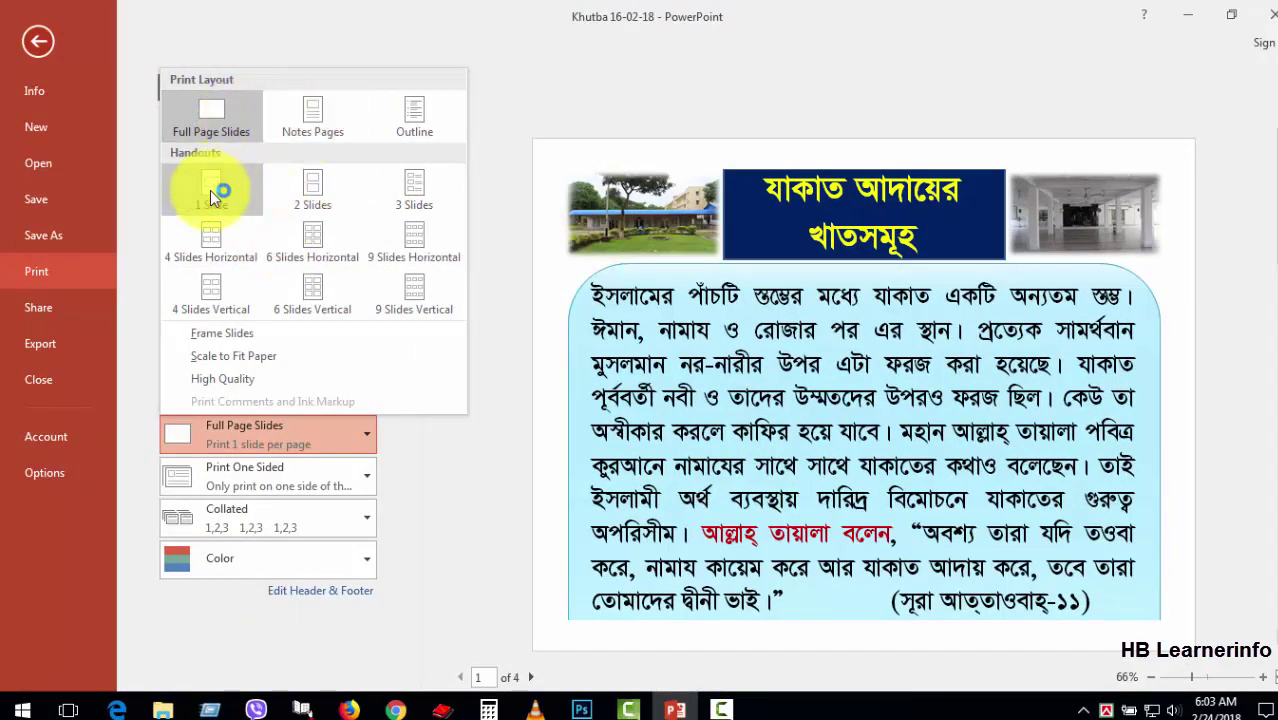
# Try the 1, 2 and 4 Horizontal handout layouts, settling on 4 Slides Vertical
pyautogui.click(216, 184)
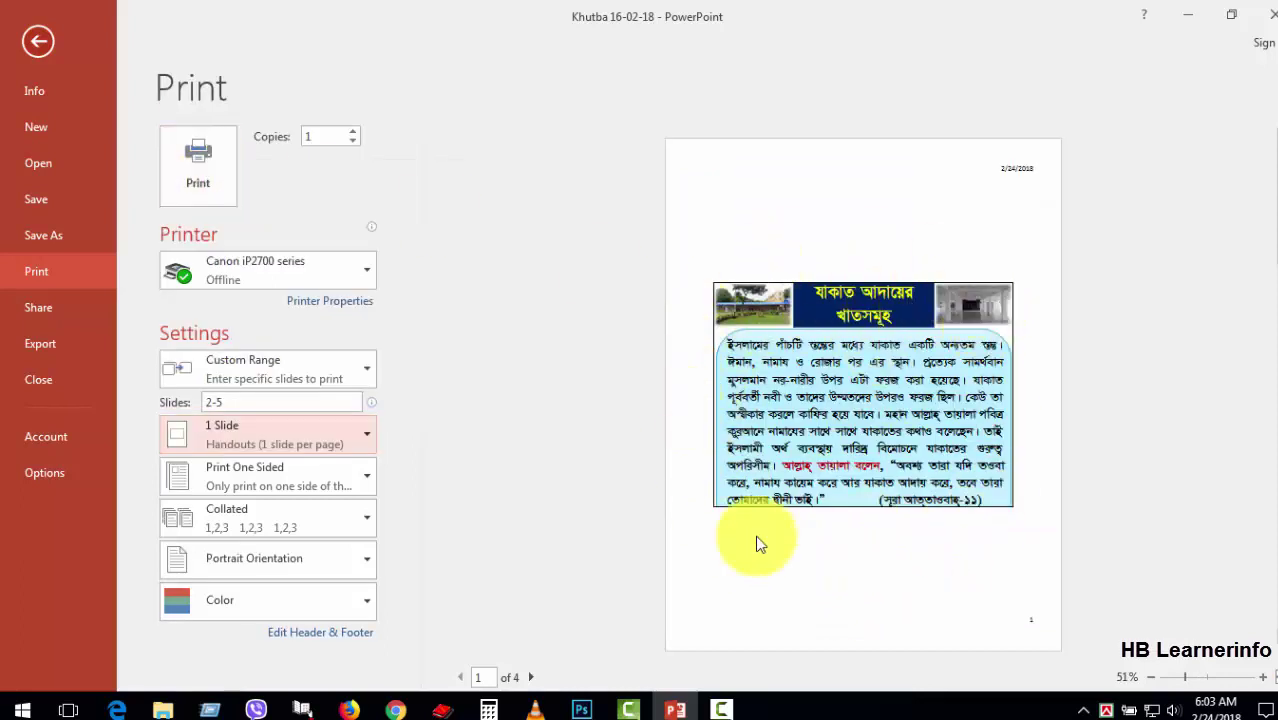
pyautogui.click(360, 440)
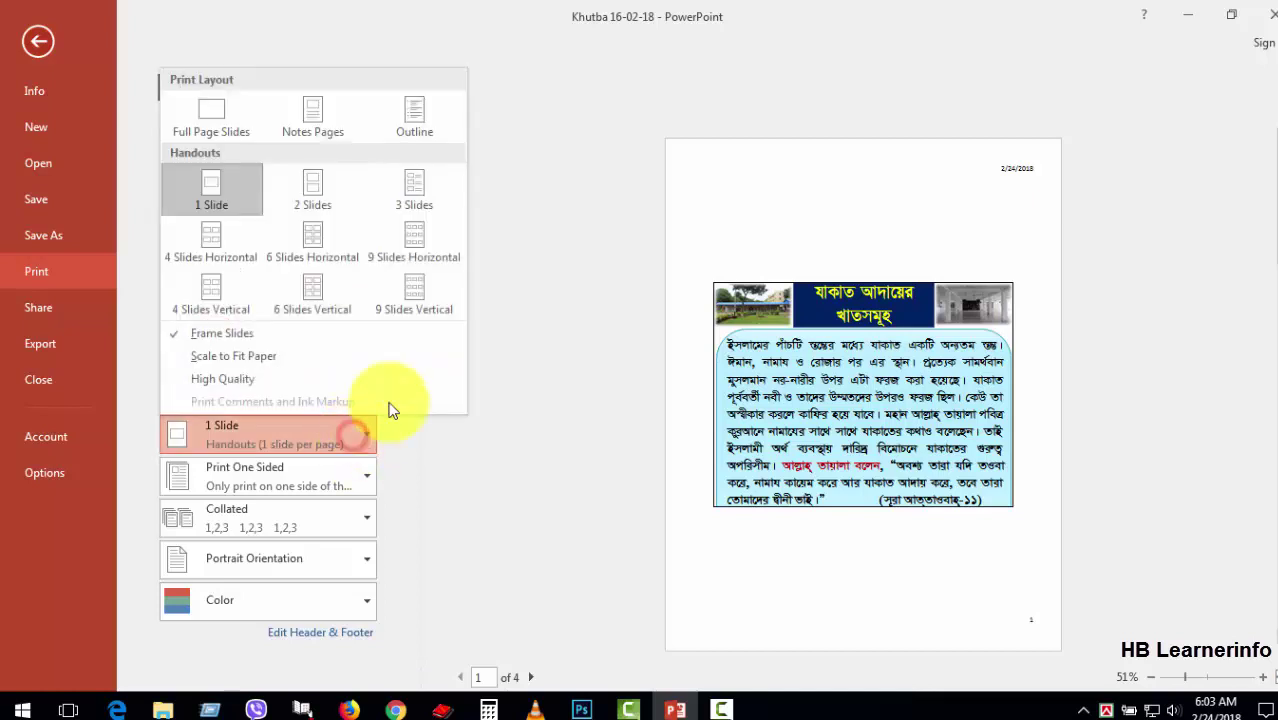
pyautogui.click(320, 203)
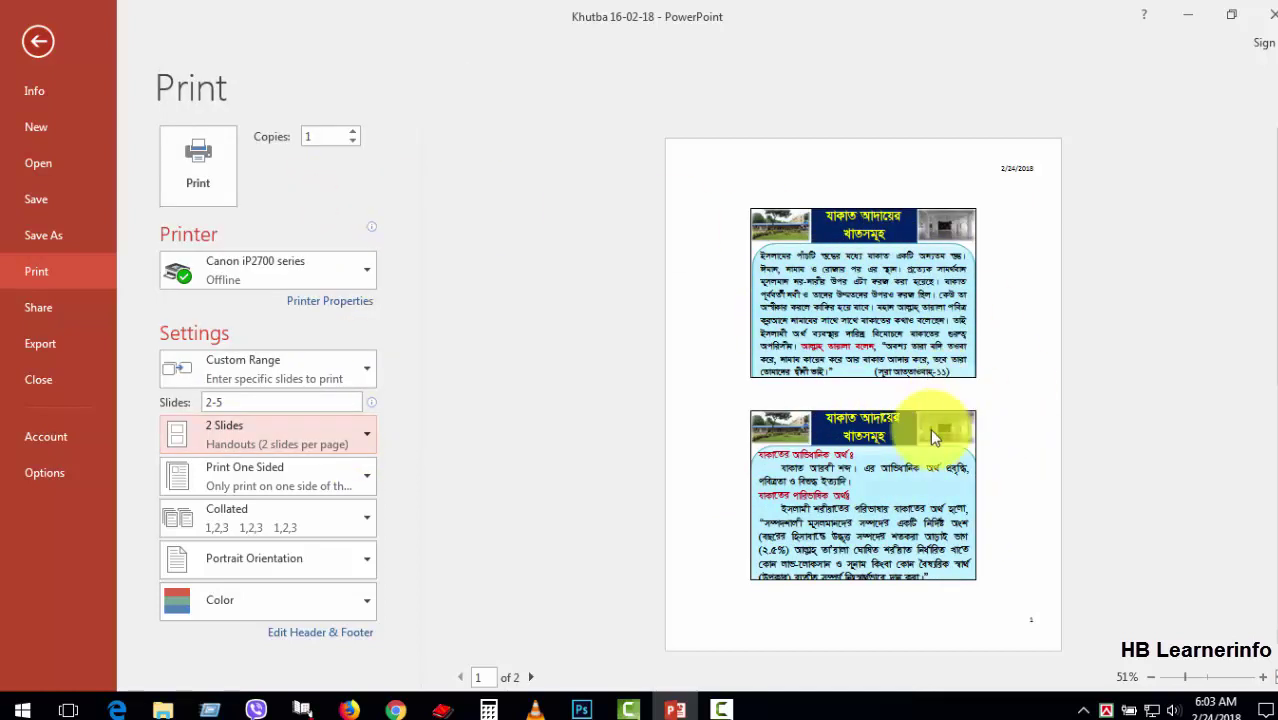
pyautogui.click(350, 440)
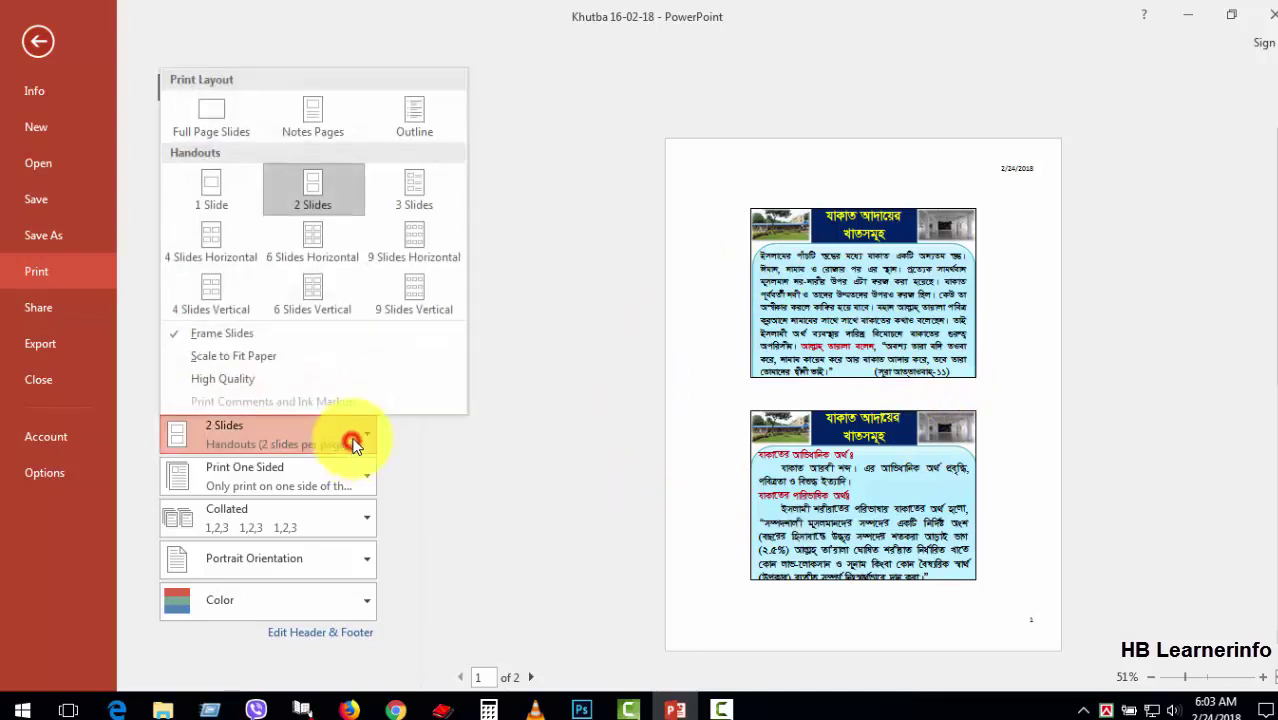
pyautogui.click(213, 252)
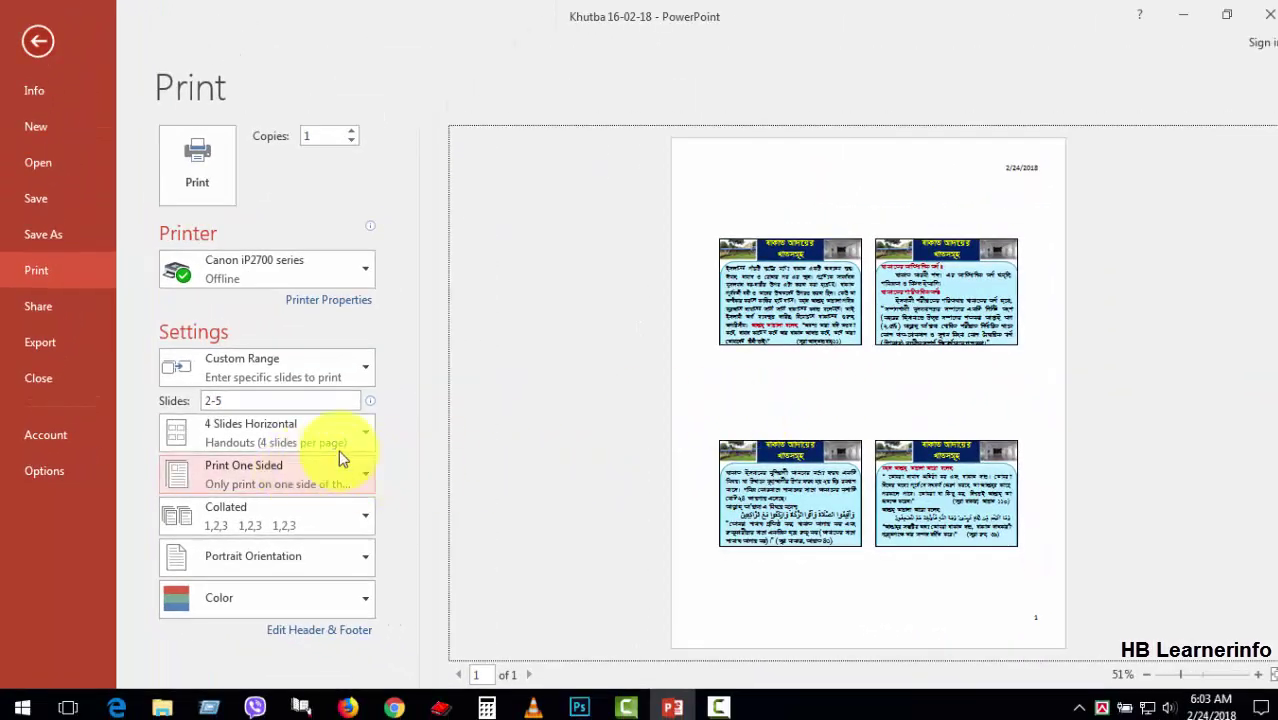
pyautogui.click(350, 433)
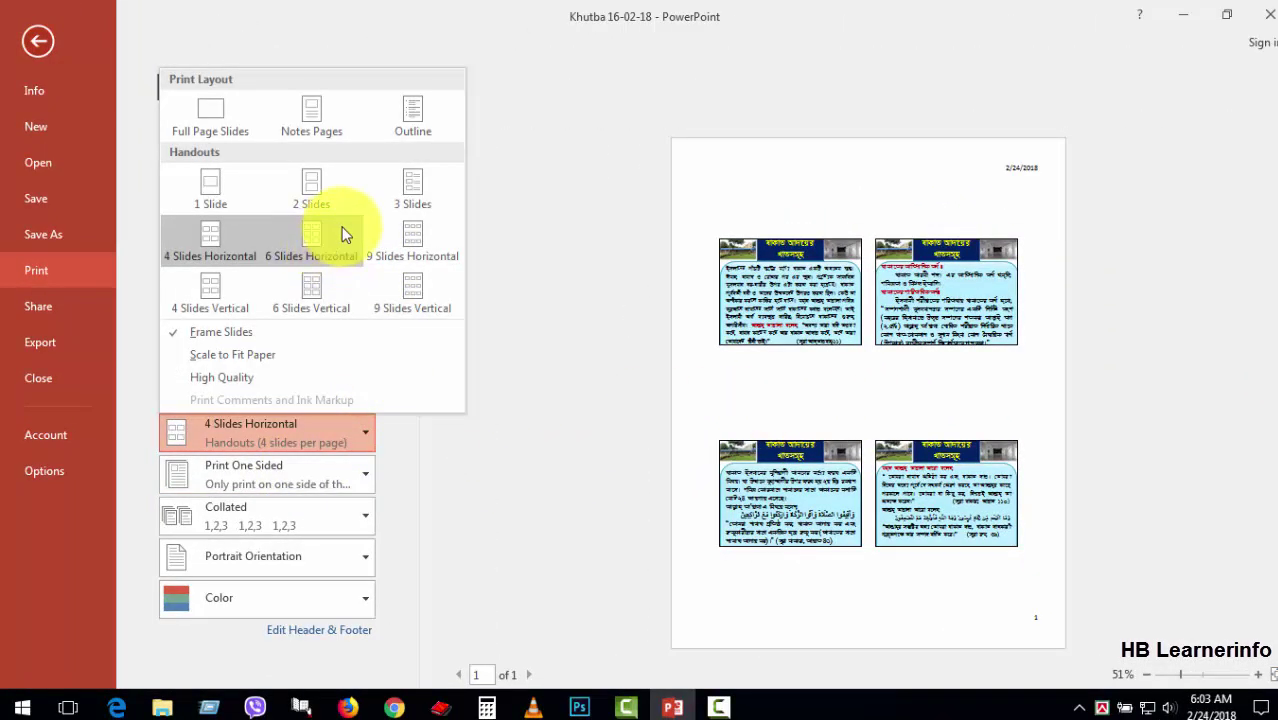
pyautogui.click(217, 301)
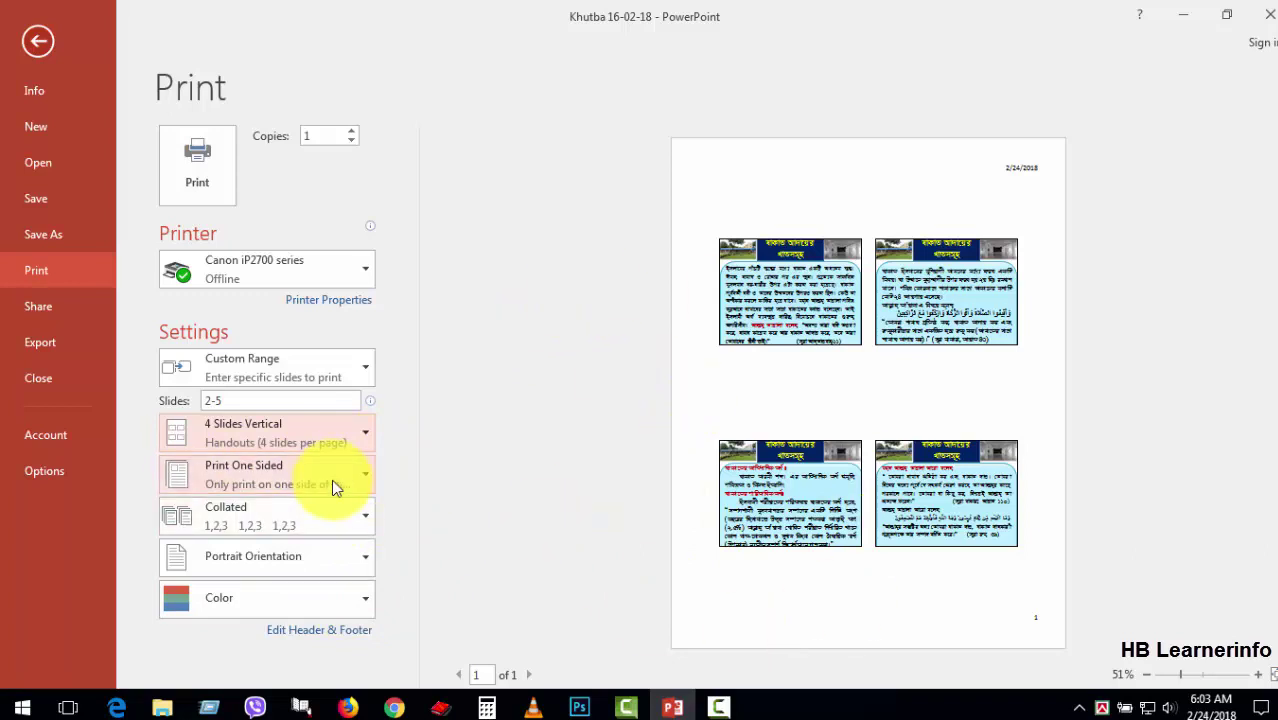
# Check the Color option, then leave Print and return to the File Info page
pyautogui.click(348, 598)
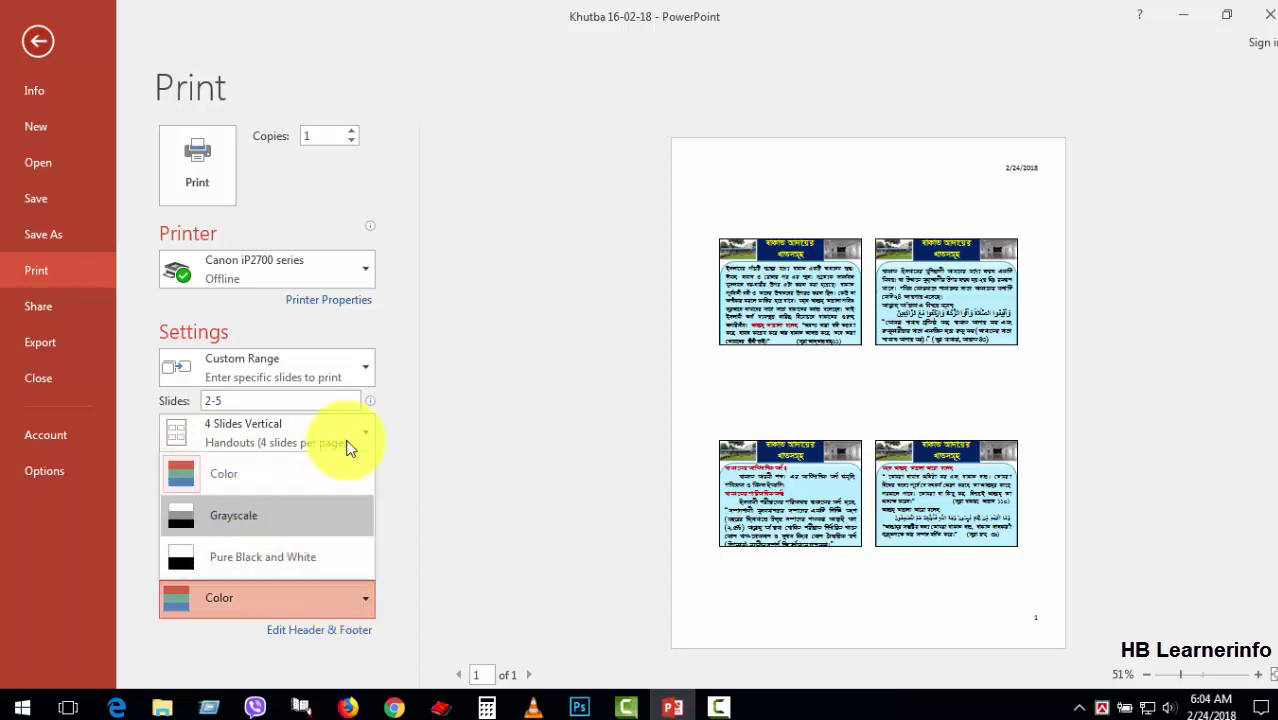
pyautogui.click(36, 38)
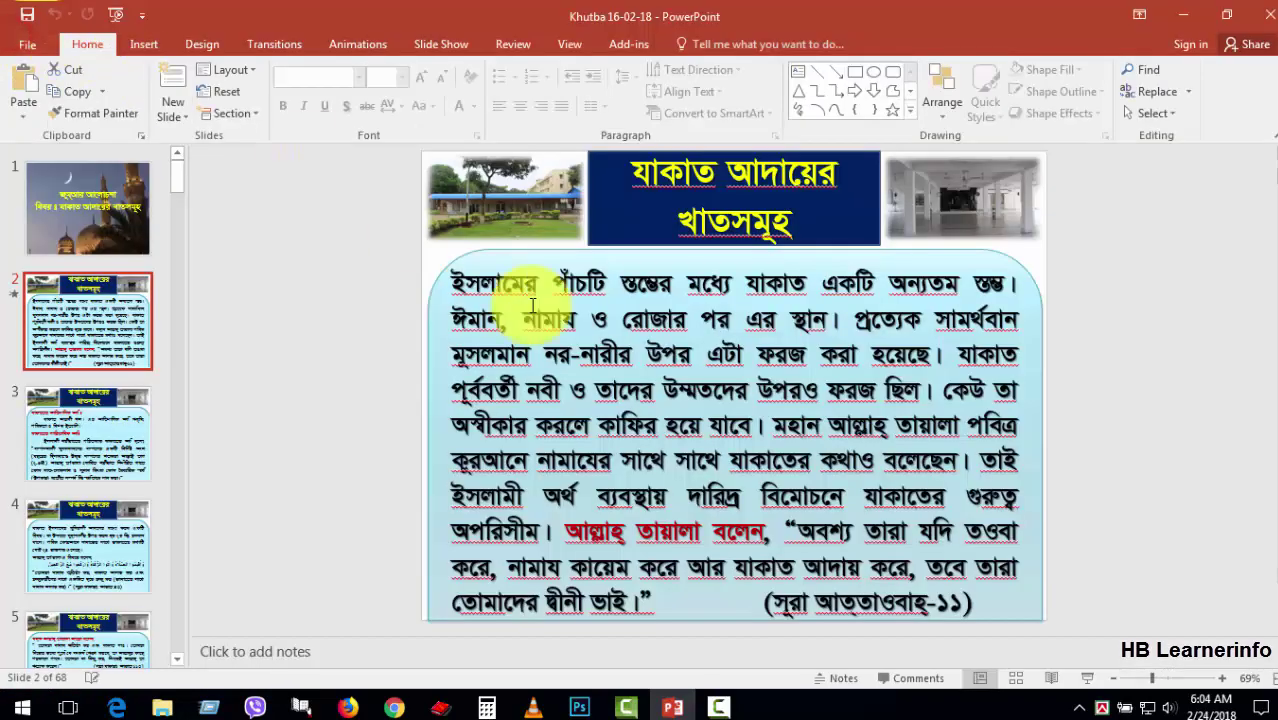
pyautogui.click(24, 44)
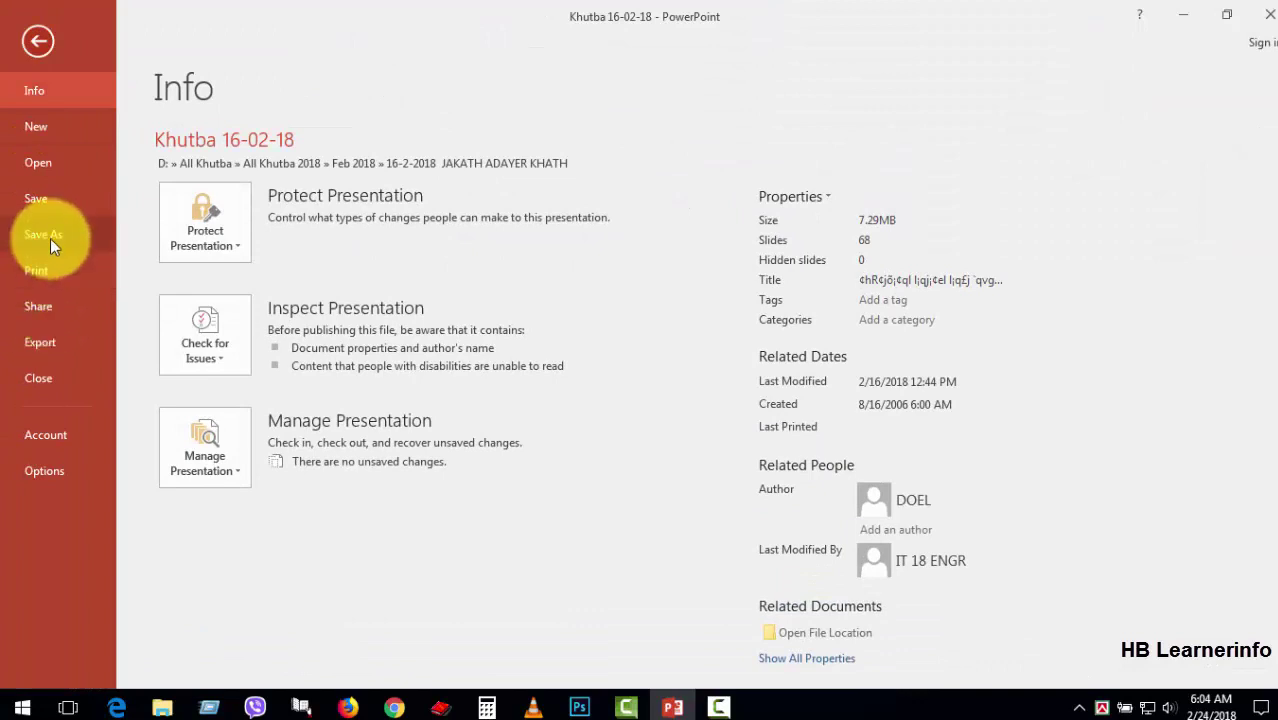
# Export only the current slide as JPEG 'Khutba 16-02-18' to the Desktop, then minimize PowerPoint
pyautogui.click(50, 238)
pyautogui.click(215, 296)
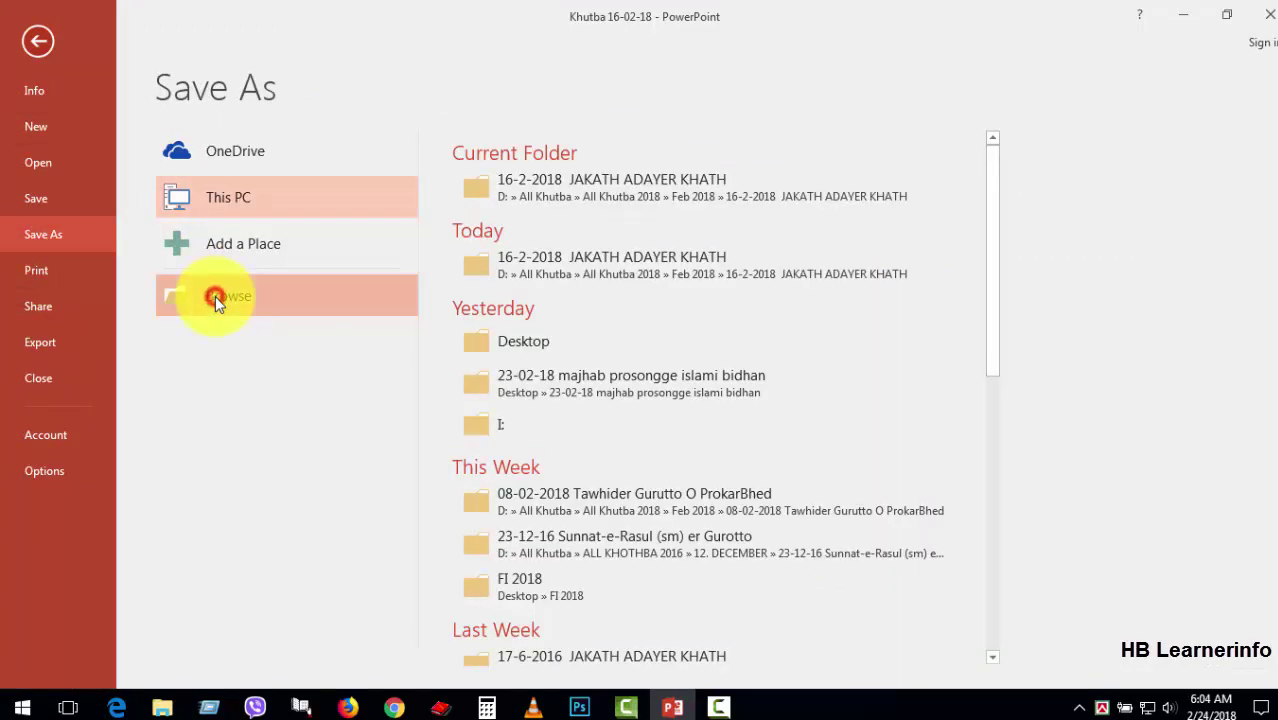
pyautogui.click(78, 137)
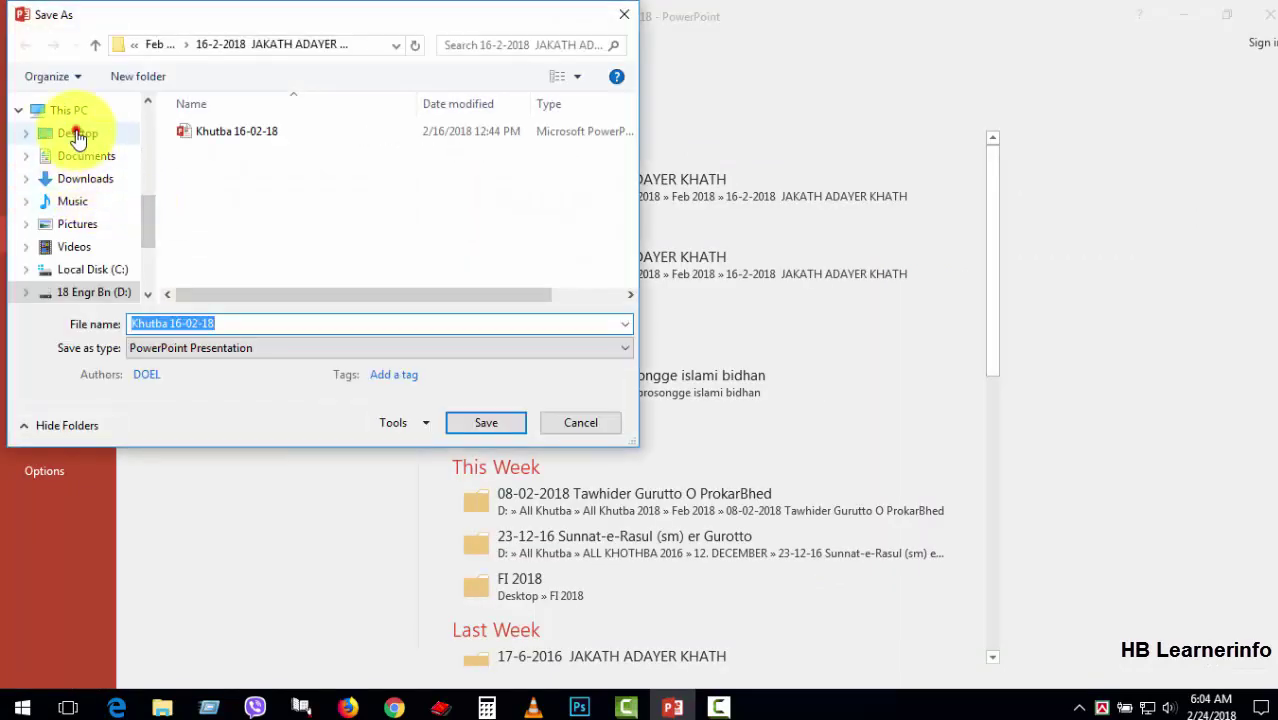
pyautogui.click(306, 350)
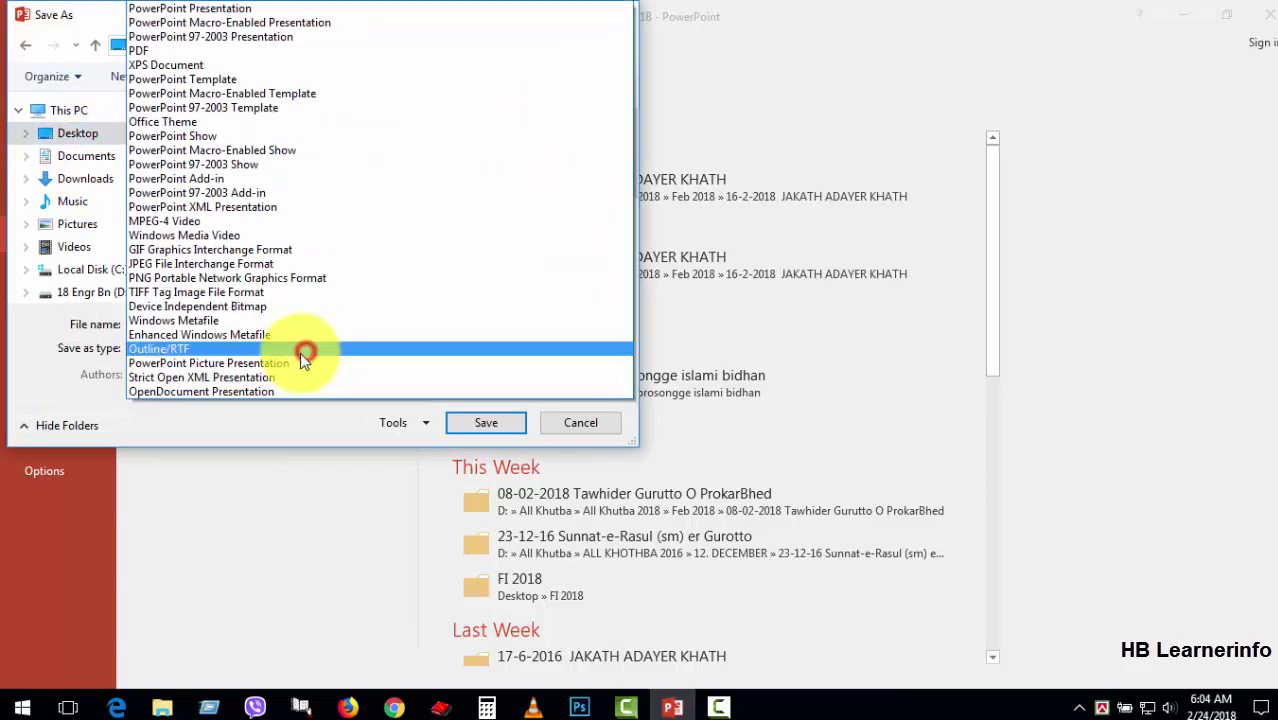
pyautogui.click(224, 268)
pyautogui.click(497, 425)
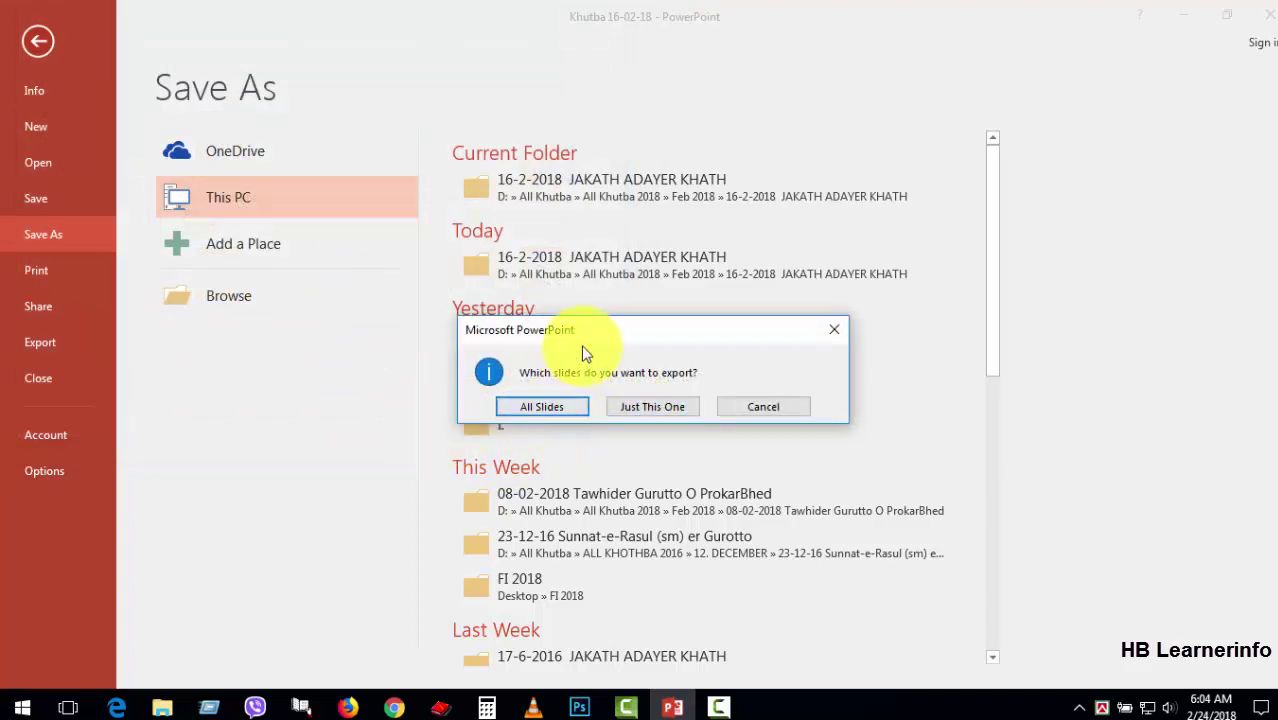
pyautogui.moveTo(547, 327); pyautogui.dragTo(458, 309)
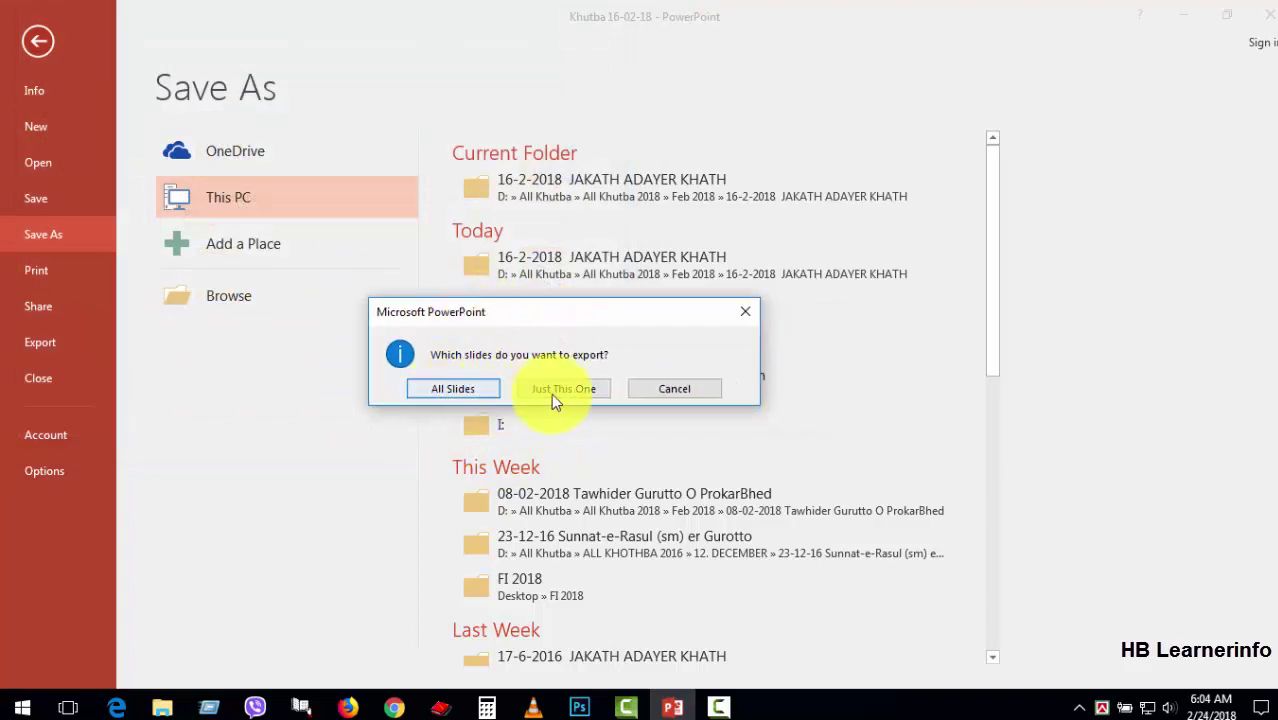
pyautogui.click(584, 396)
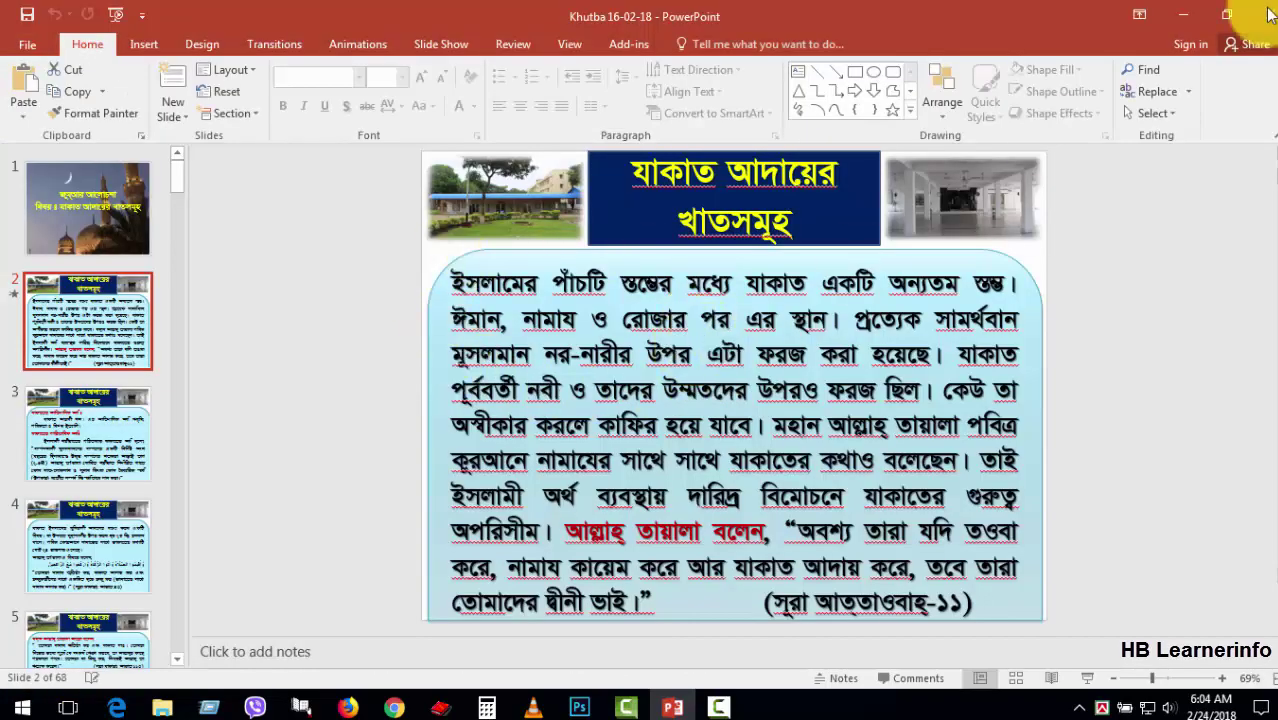
pyautogui.click(1185, 15)
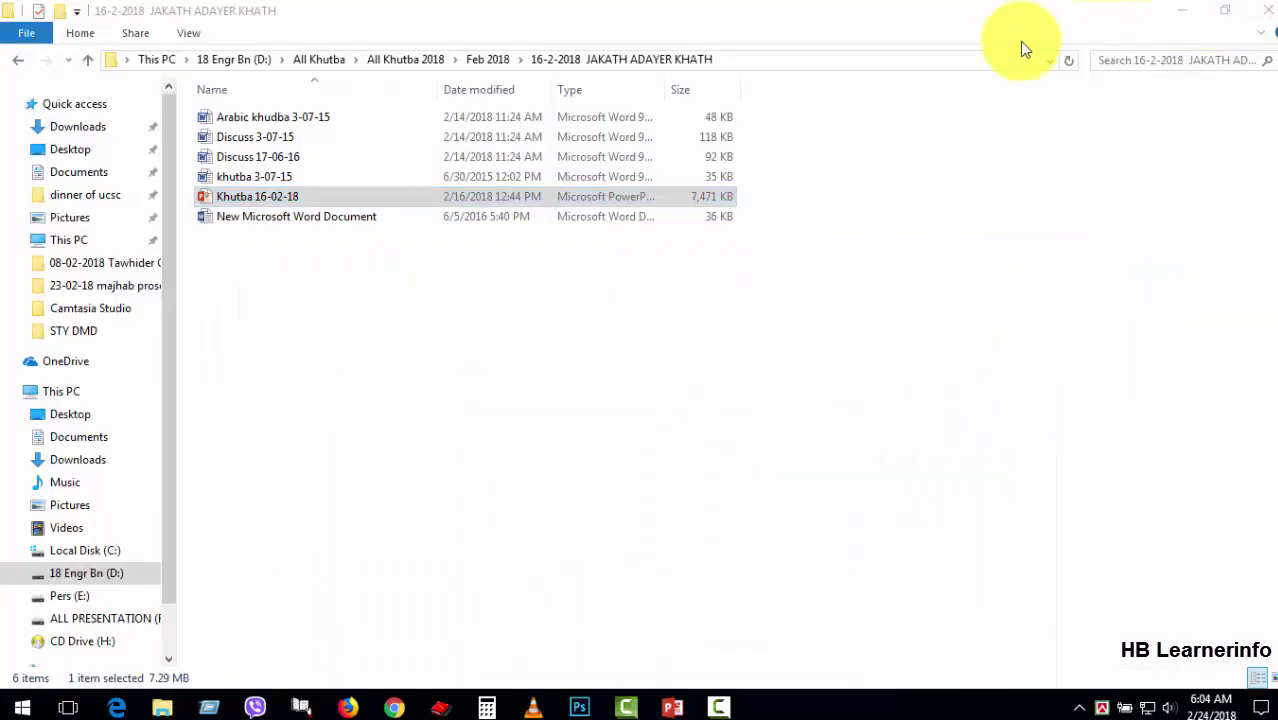
pyautogui.click(1262, 12)
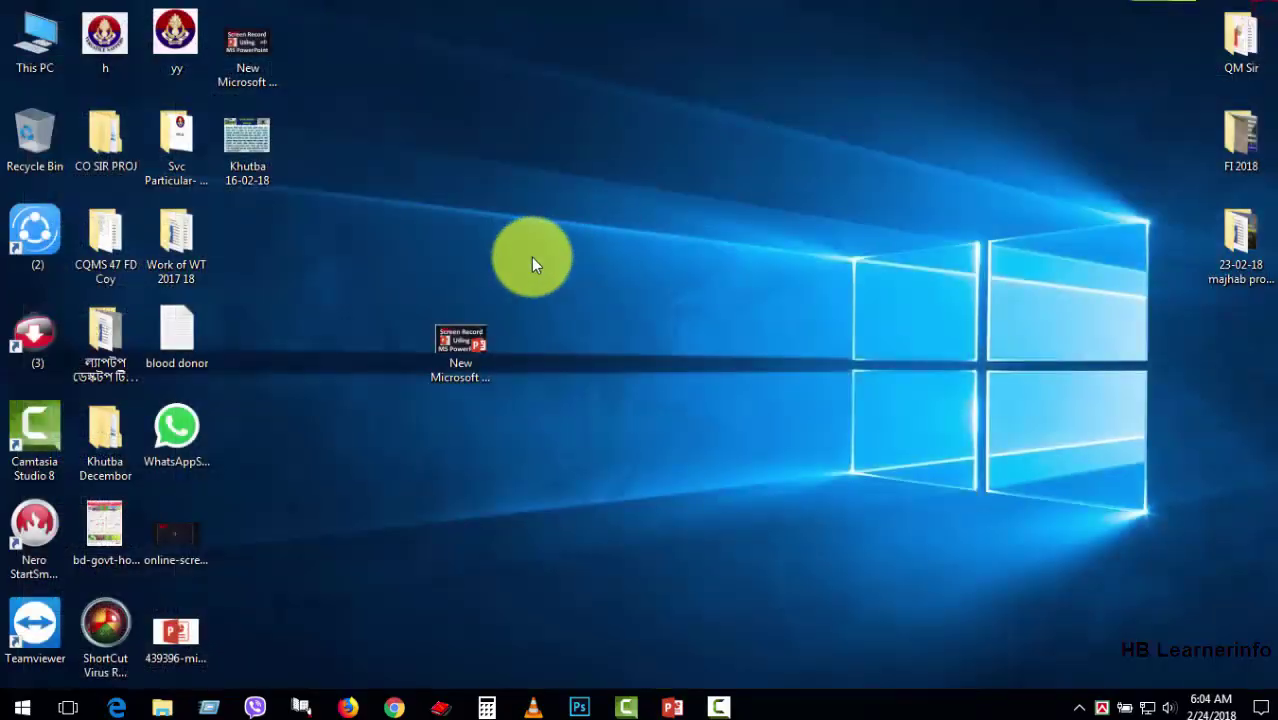
# Refresh the desktop and preview the Khutba 16-02-18 JPEG in the image viewer
pyautogui.rightClick(436, 184)
pyautogui.doubleClick(250, 145)
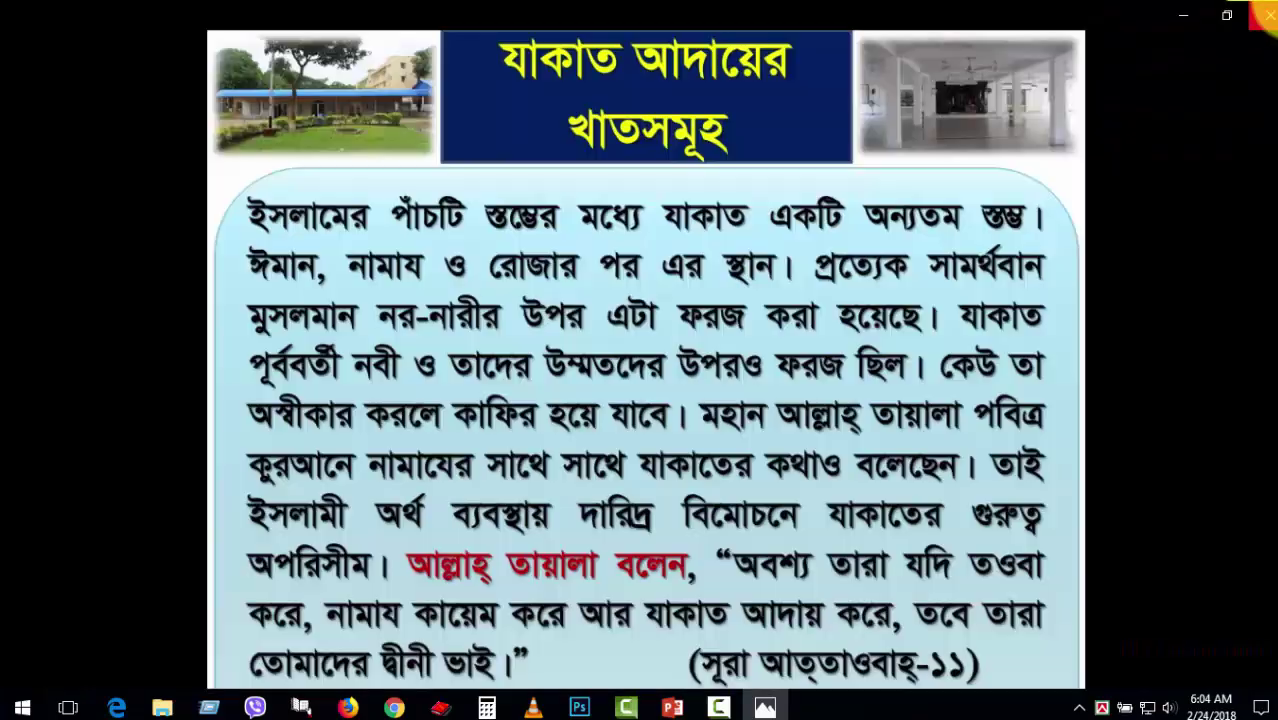
pyautogui.click(1266, 14)
# Cut the Khutba 16-02-18 image and create a new Microsoft Word Document on the desktop
pyautogui.rightClick(227, 131)
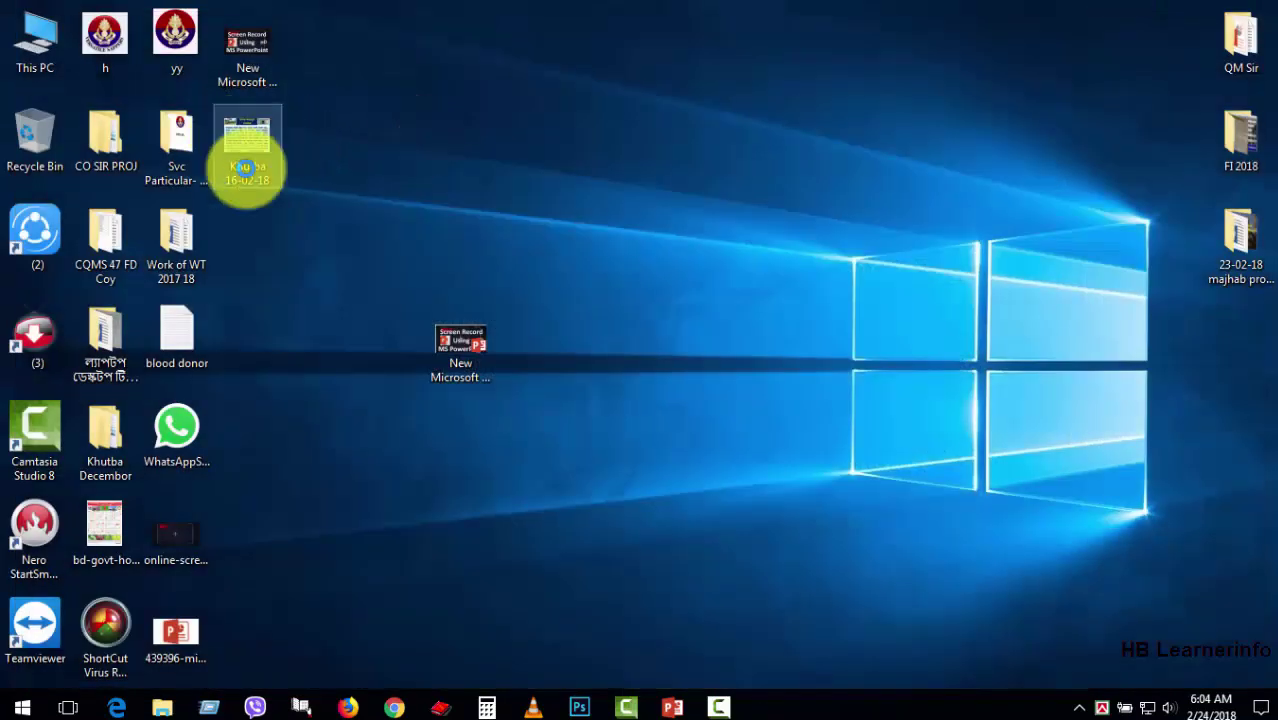
pyautogui.click(270, 557)
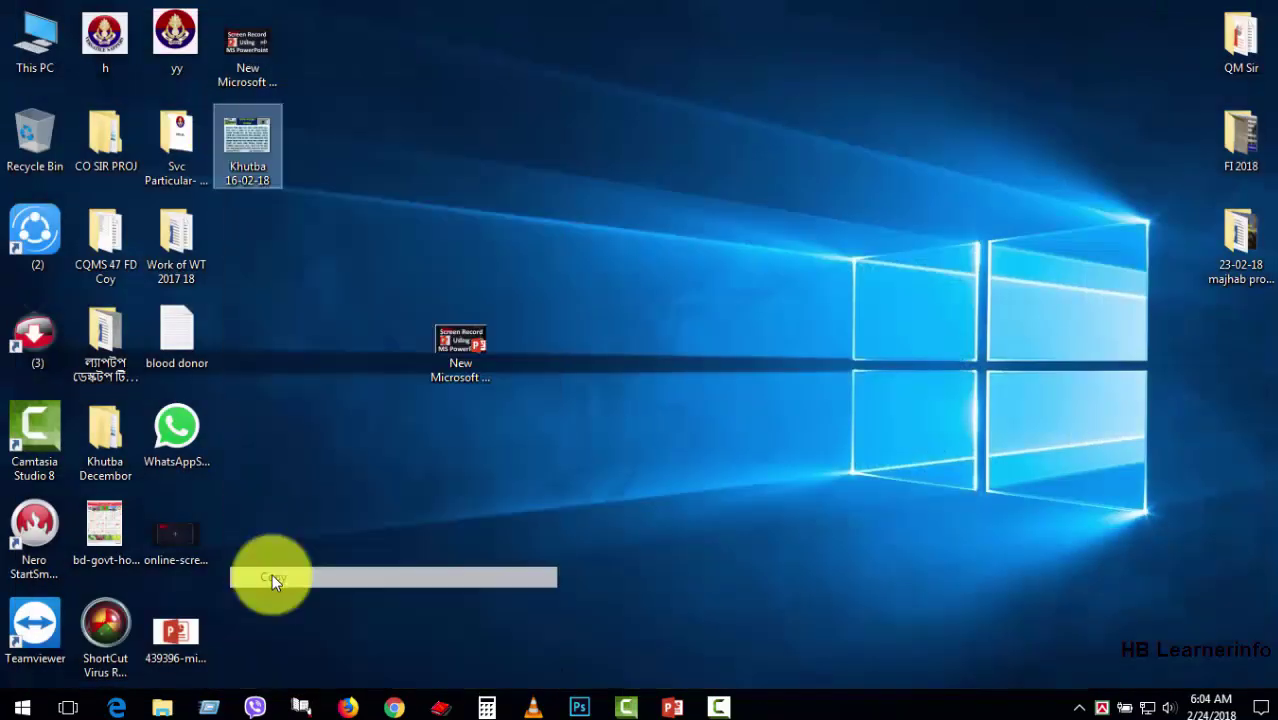
pyautogui.rightClick(659, 324)
pyautogui.moveTo(707, 524)
pyautogui.click(928, 399)
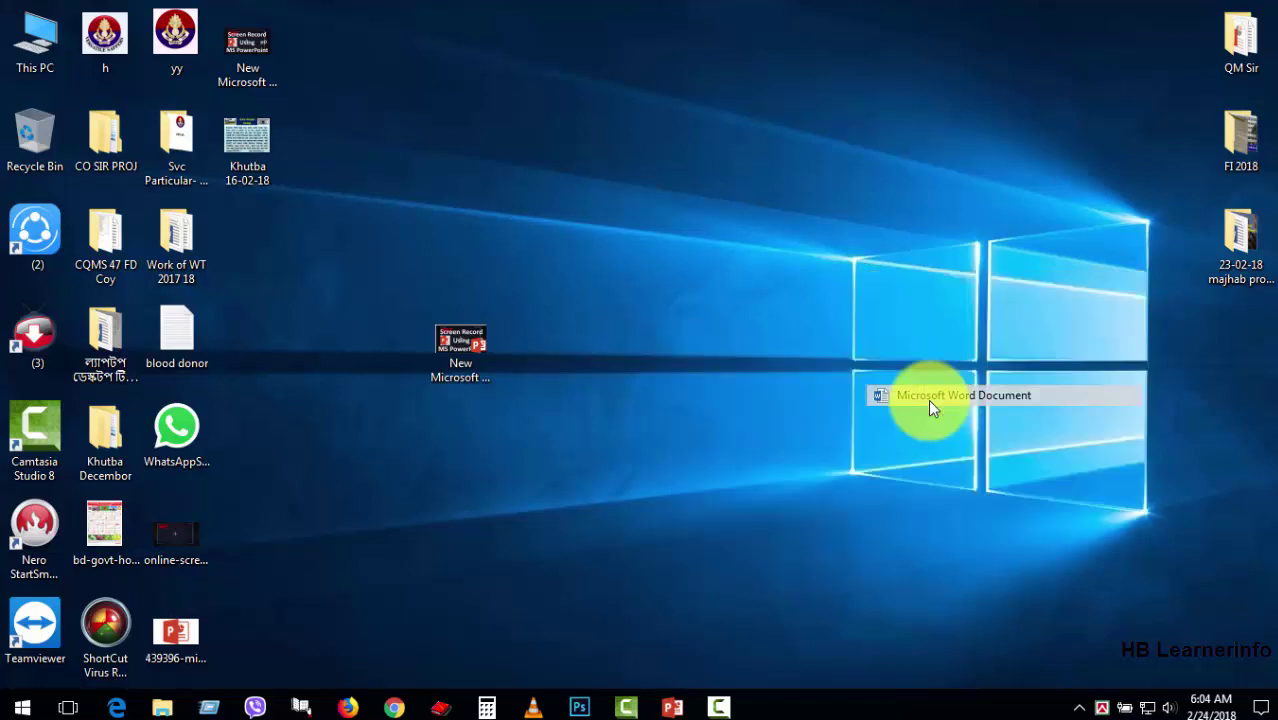
# Keep the default name, open the new Word document and paste the slide picture
pyautogui.click(771, 488)
pyautogui.doubleClick(676, 348)
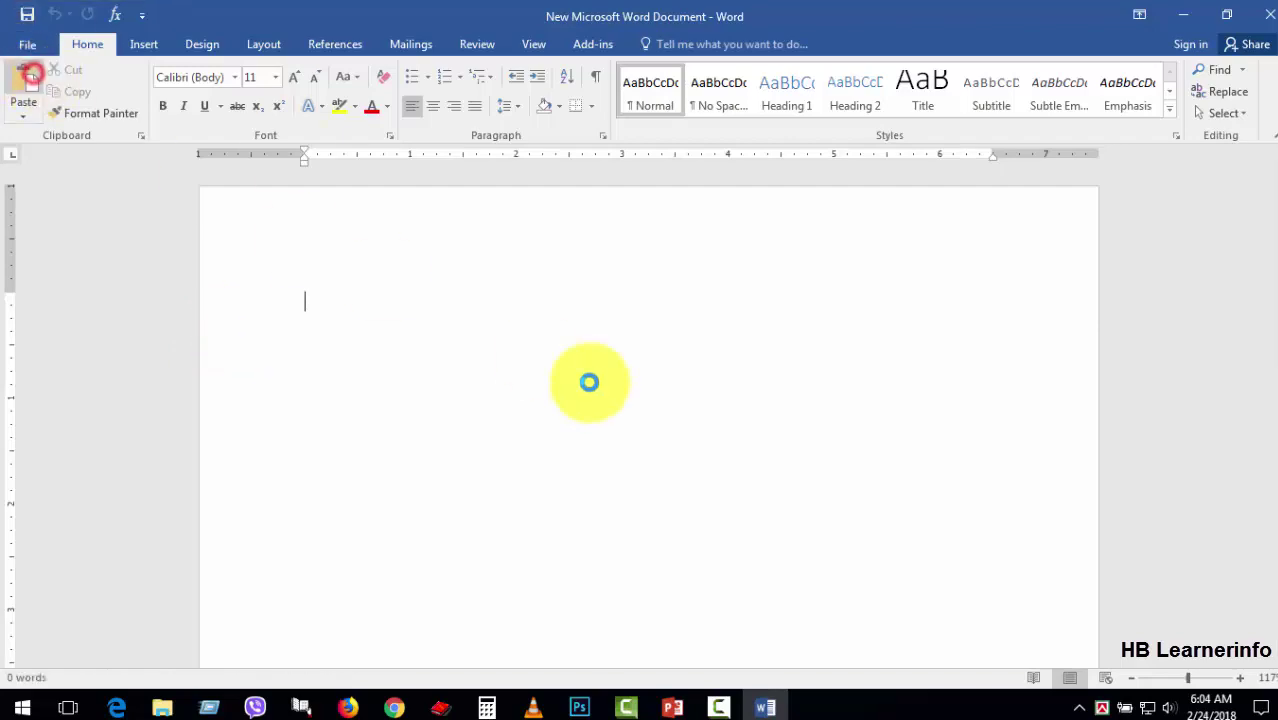
pyautogui.hotkey('ctrl', 'v')
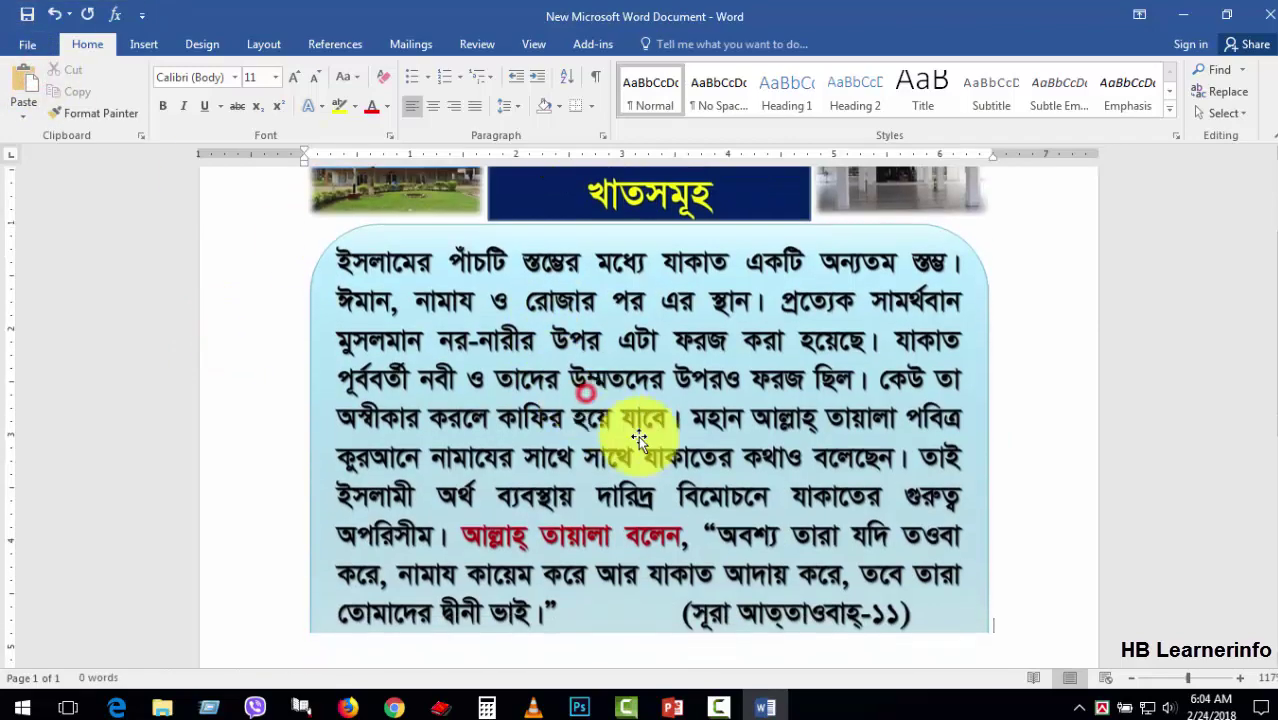
pyautogui.scroll(-4, 676, 452)
pyautogui.scroll(-3, 676, 452)
pyautogui.scroll(3, 676, 452)
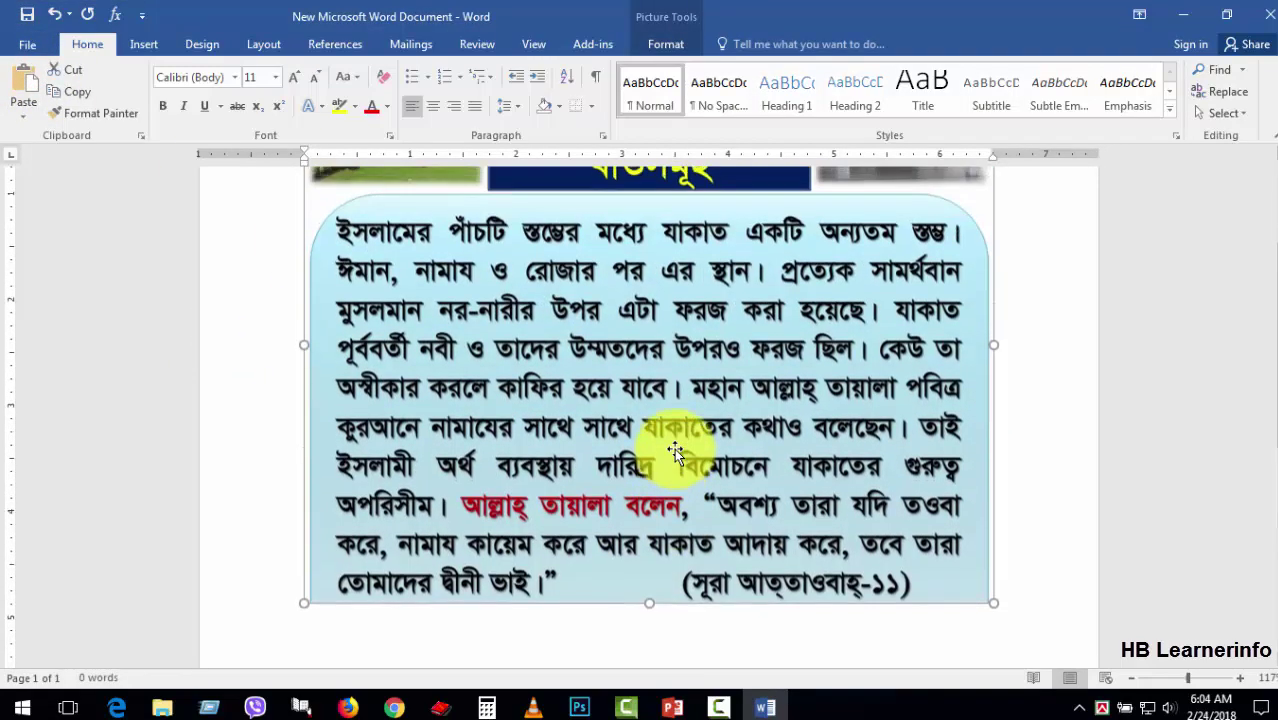
pyautogui.scroll(4, 676, 452)
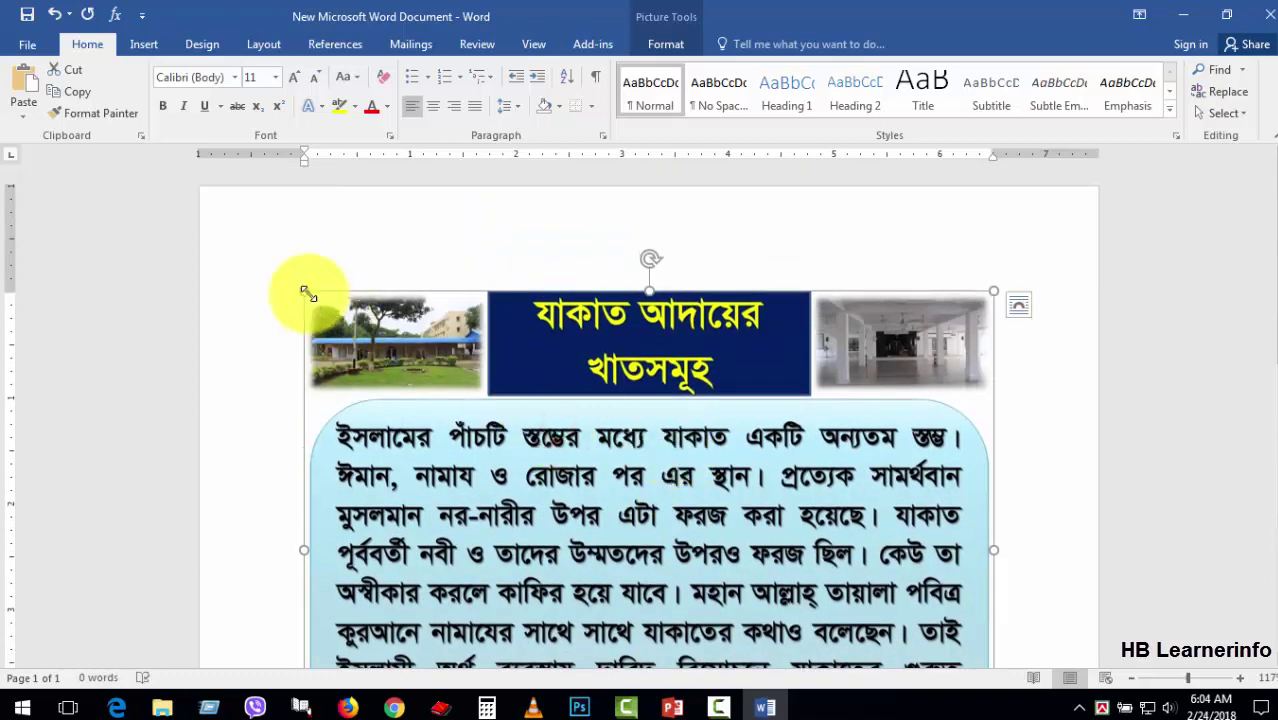
# Shrink the picture, set it In Front of Text, move it right, then save and close Word
pyautogui.moveTo(993, 291); pyautogui.dragTo(892, 406)
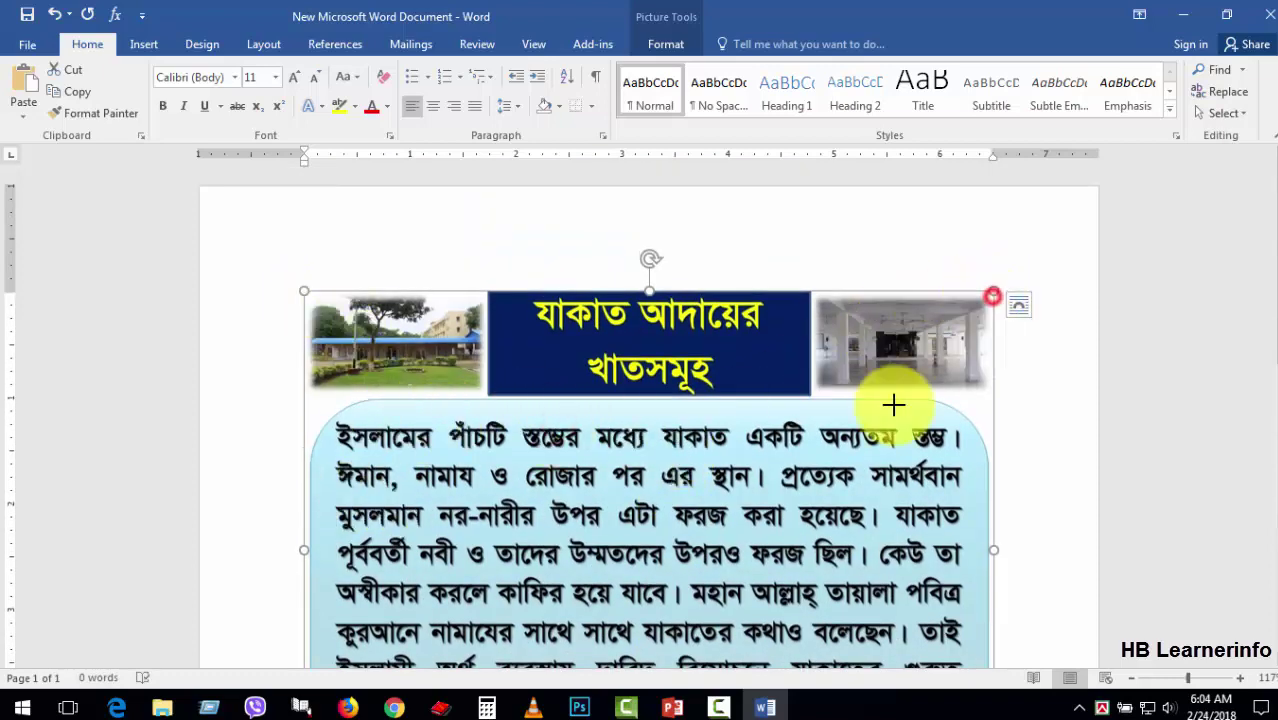
pyautogui.click(665, 44)
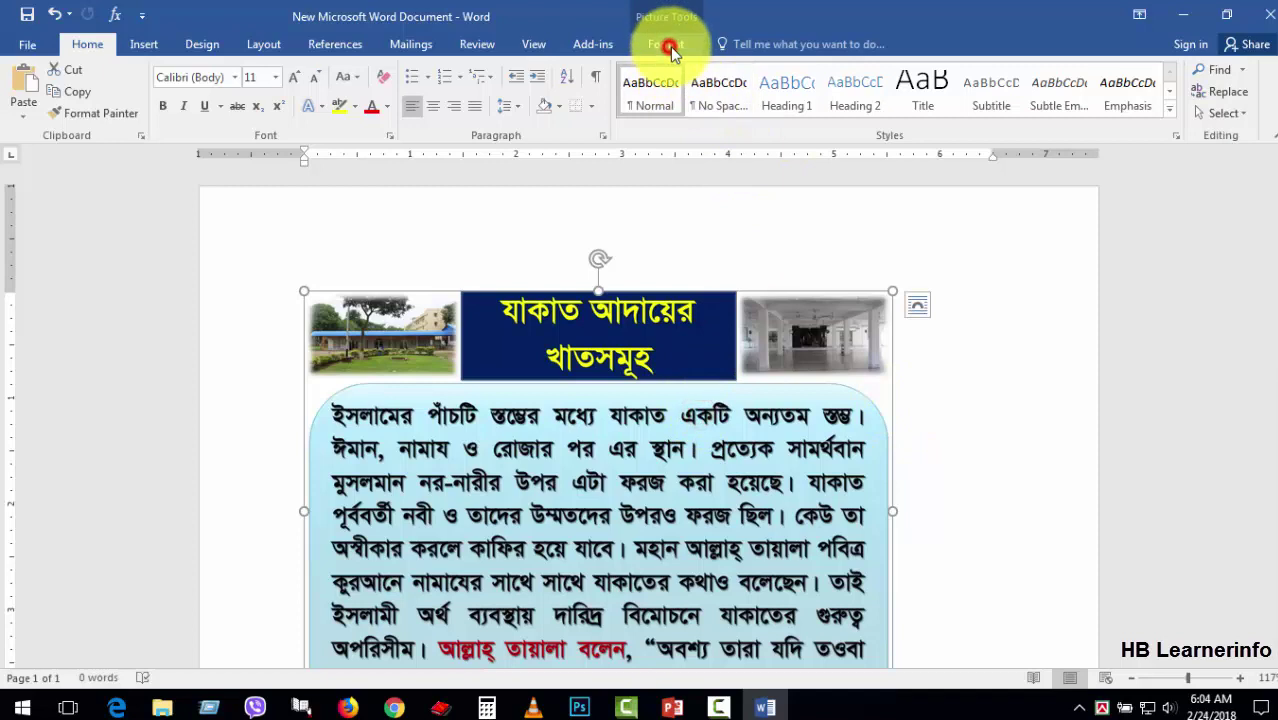
pyautogui.click(884, 108)
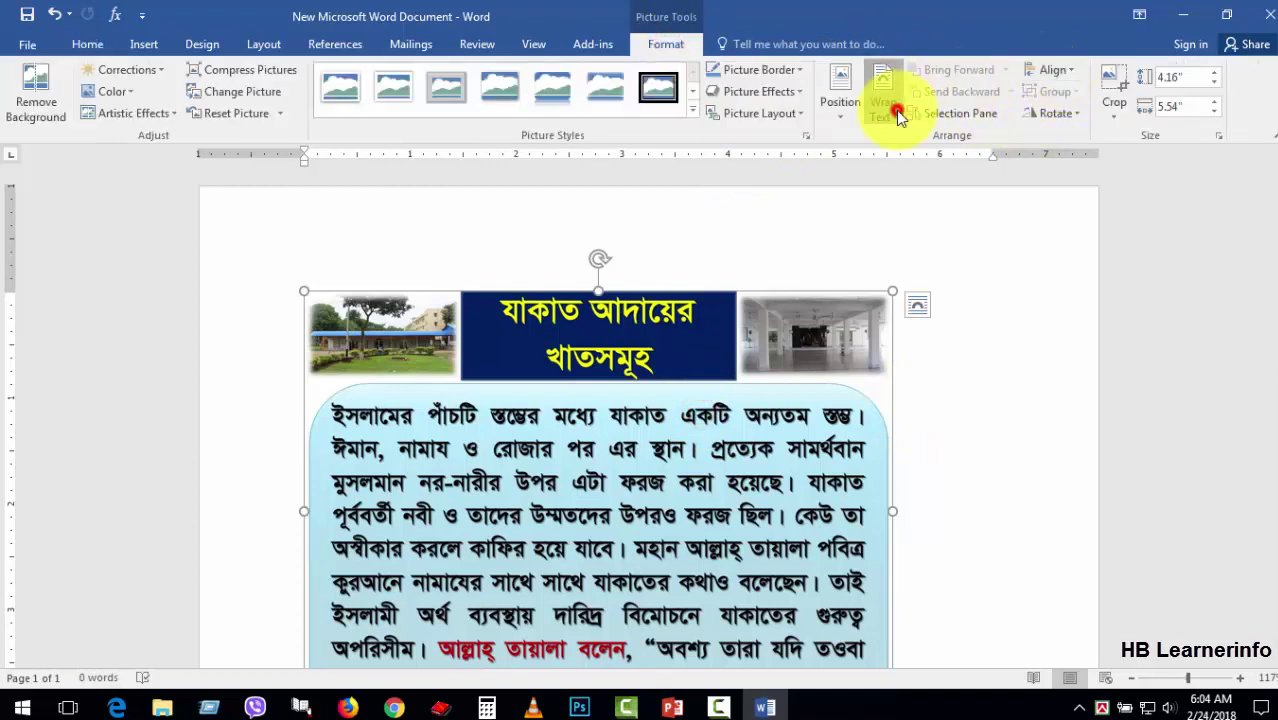
pyautogui.click(915, 274)
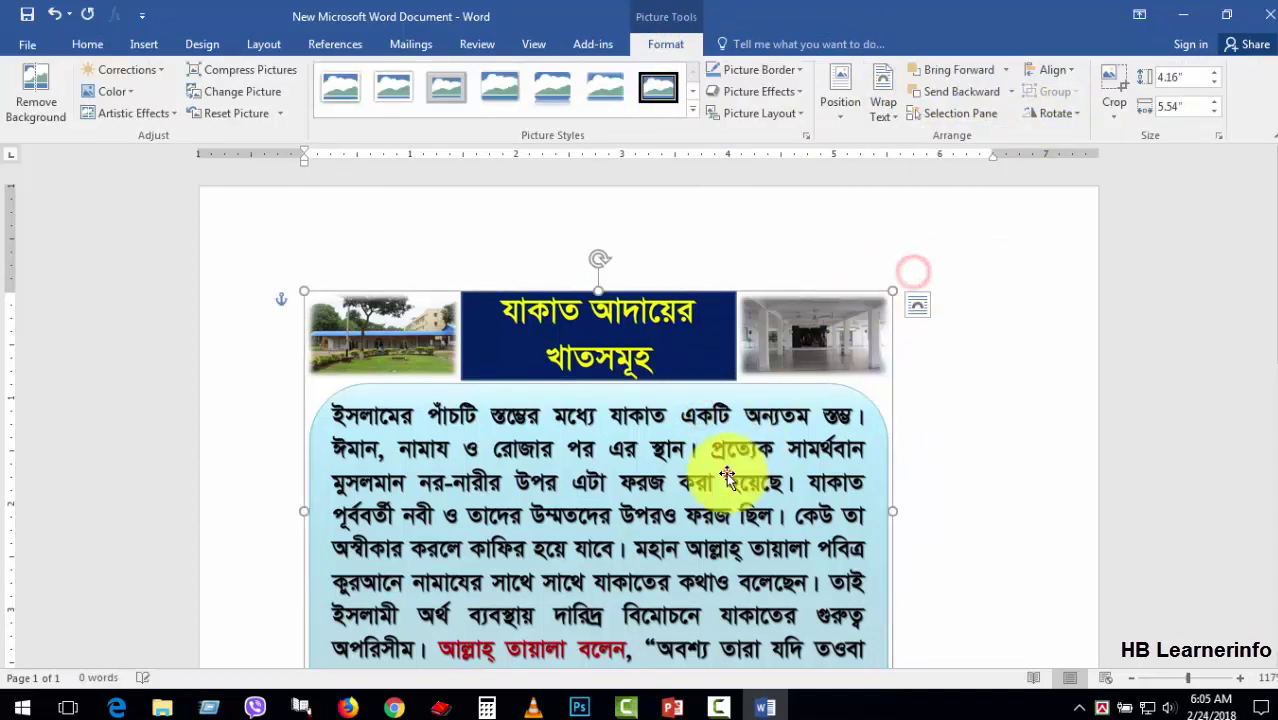
pyautogui.moveTo(653, 432); pyautogui.dragTo(774, 414)
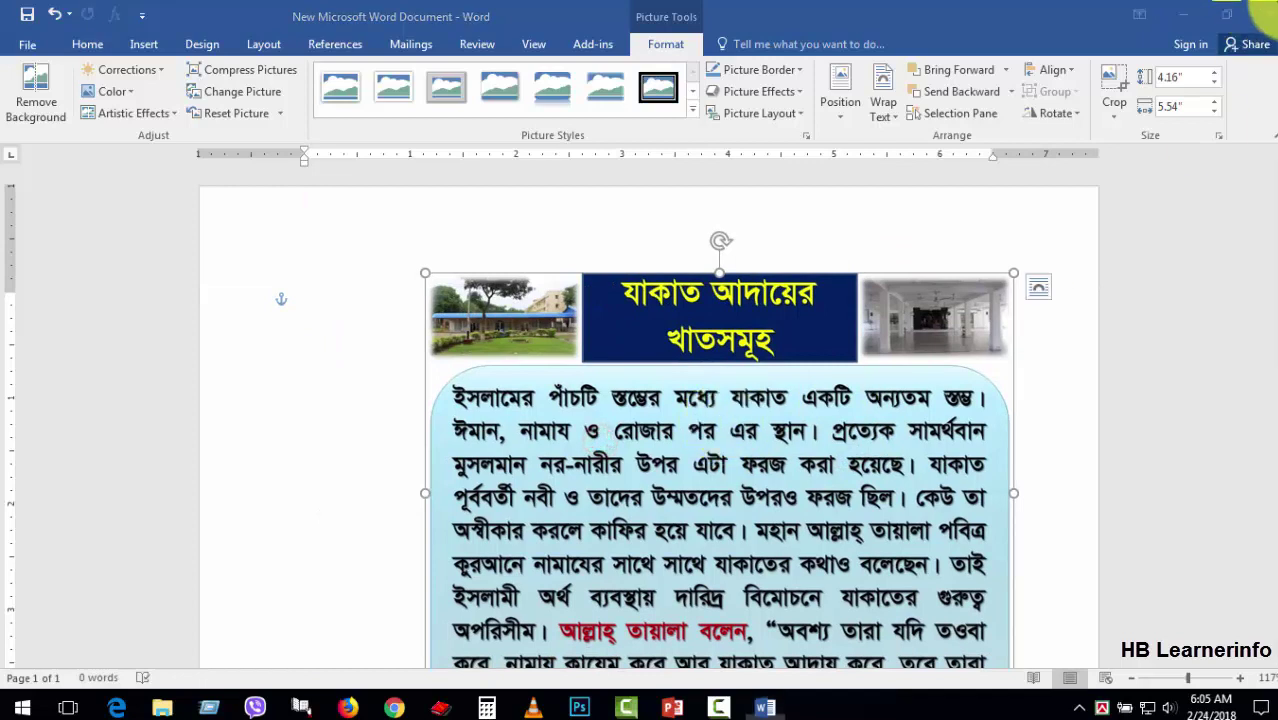
pyautogui.click(1260, 14)
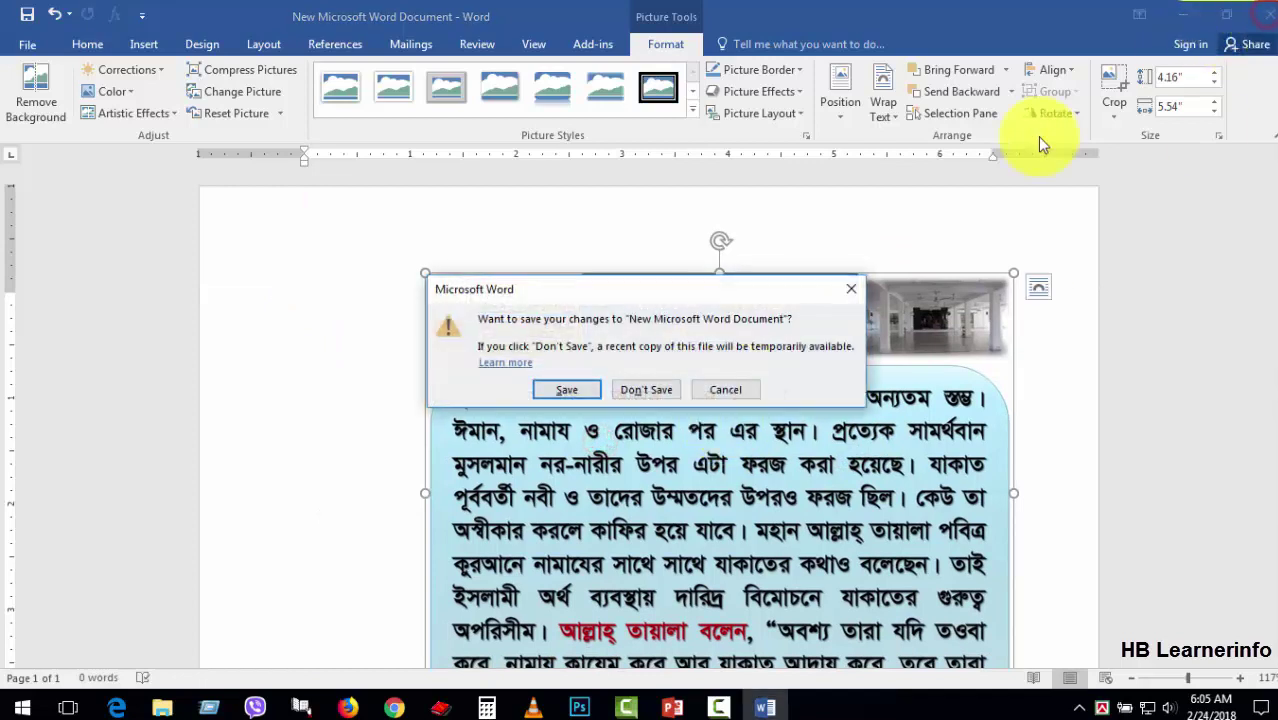
pyautogui.click(578, 395)
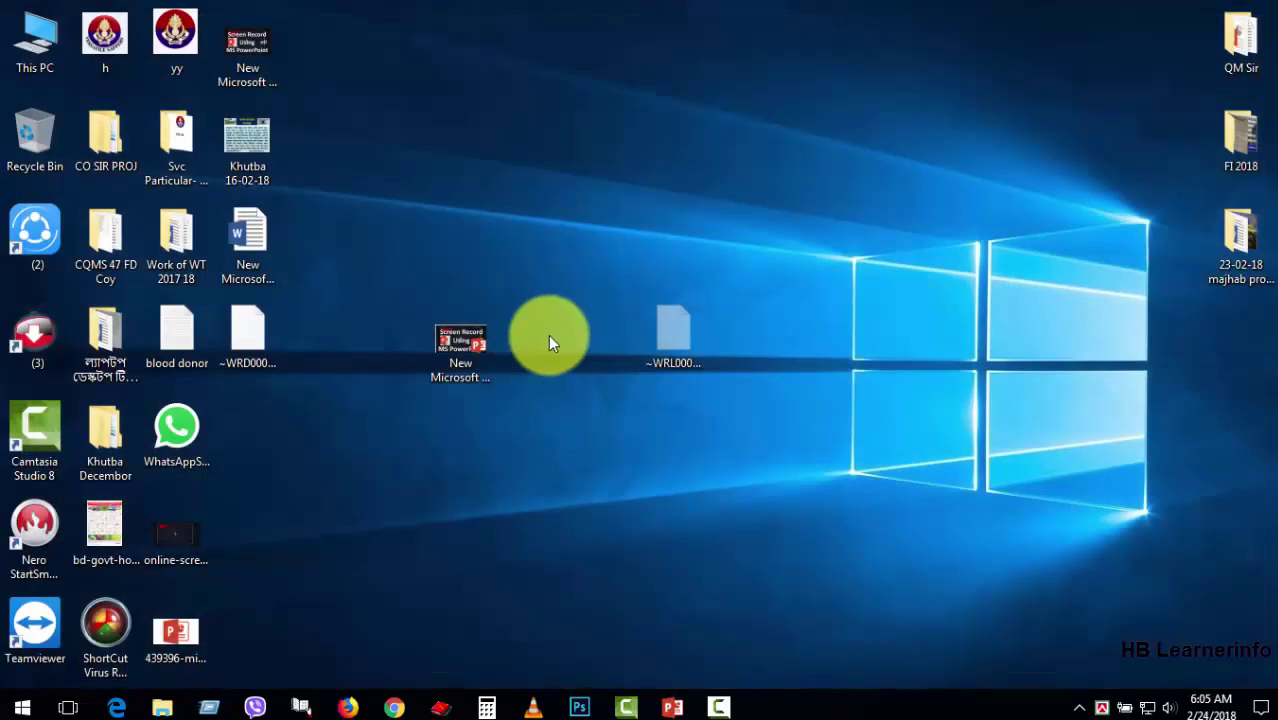
pyautogui.doubleClick(252, 140)
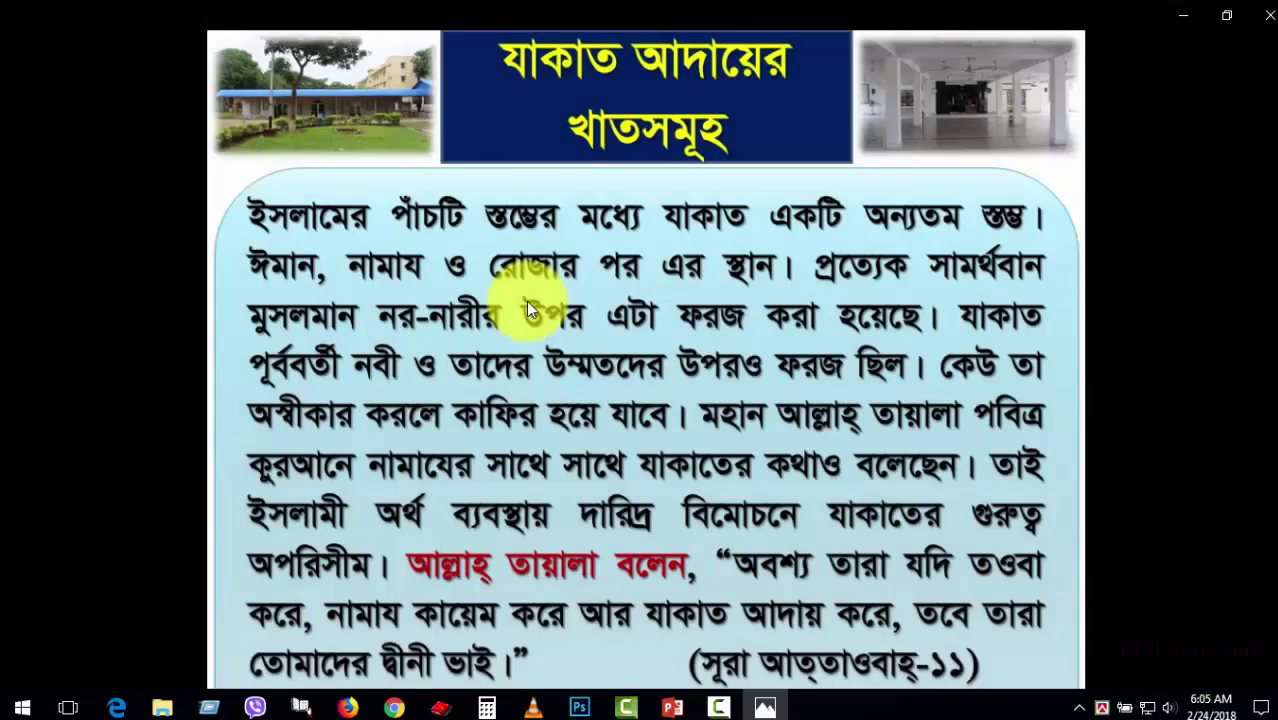
pyautogui.hotkey('ctrl', 'p')
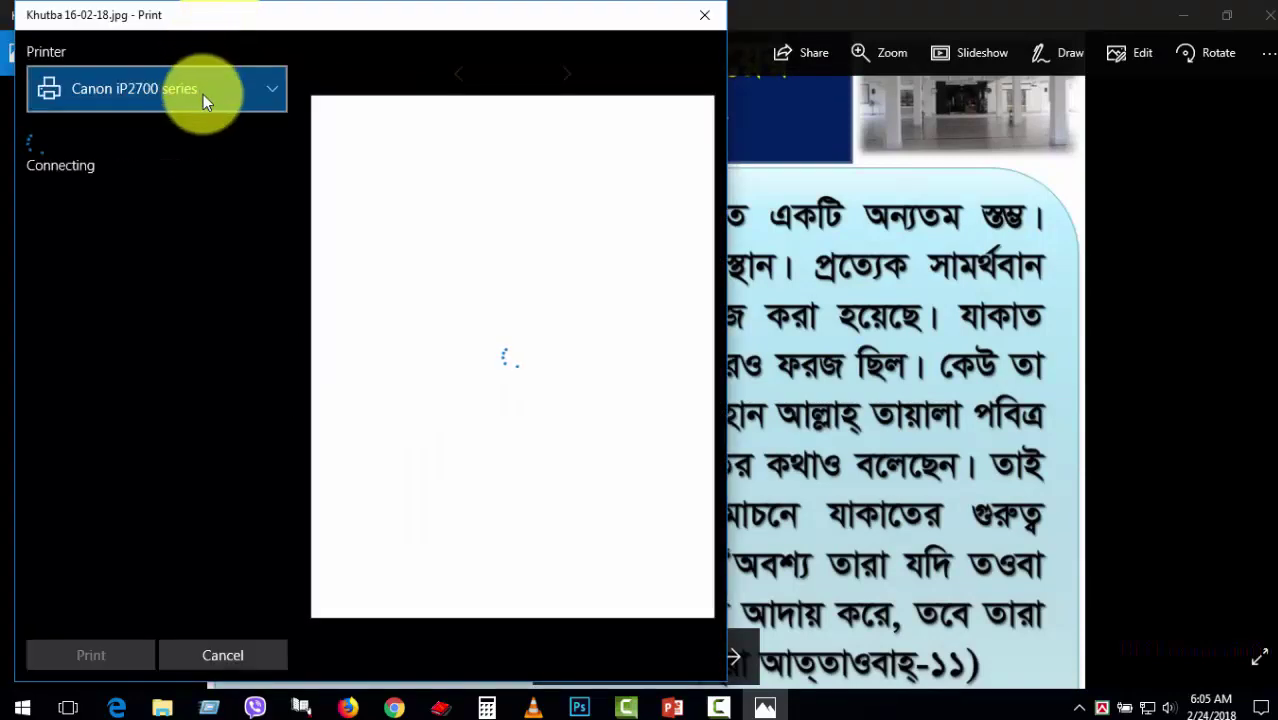
pyautogui.click(268, 88)
pyautogui.click(265, 86)
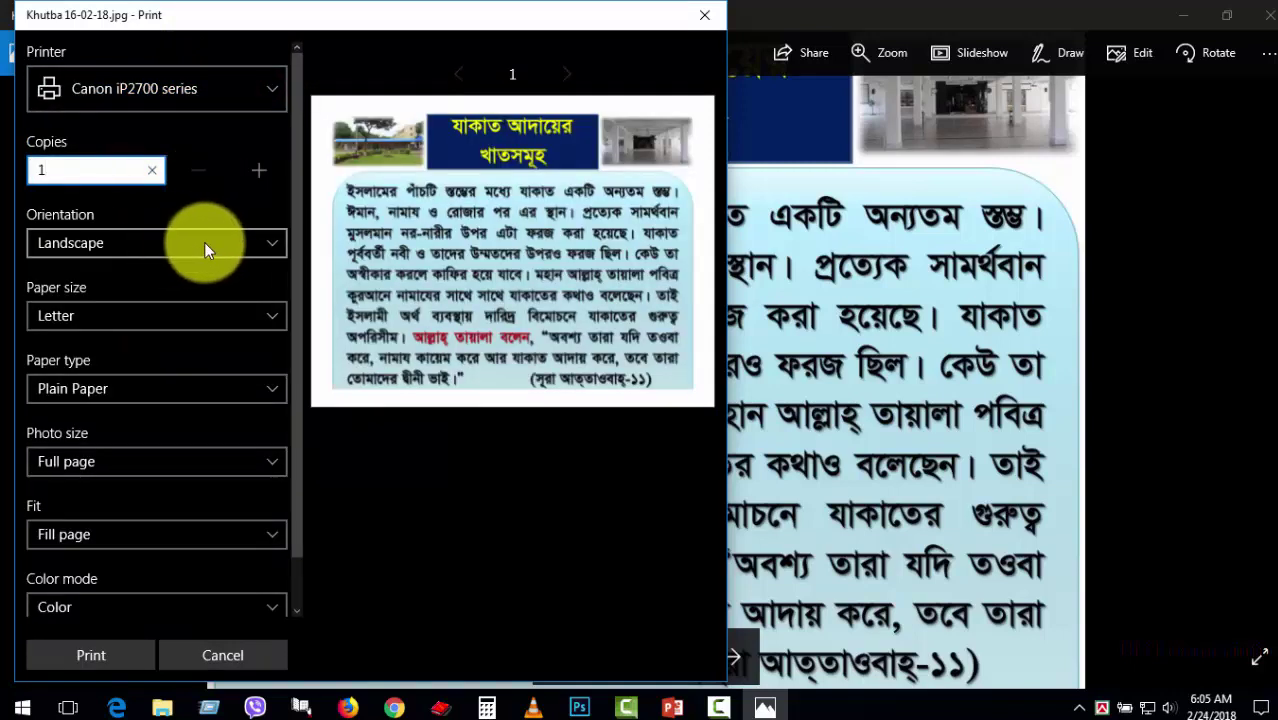
pyautogui.click(205, 242)
pyautogui.click(128, 210)
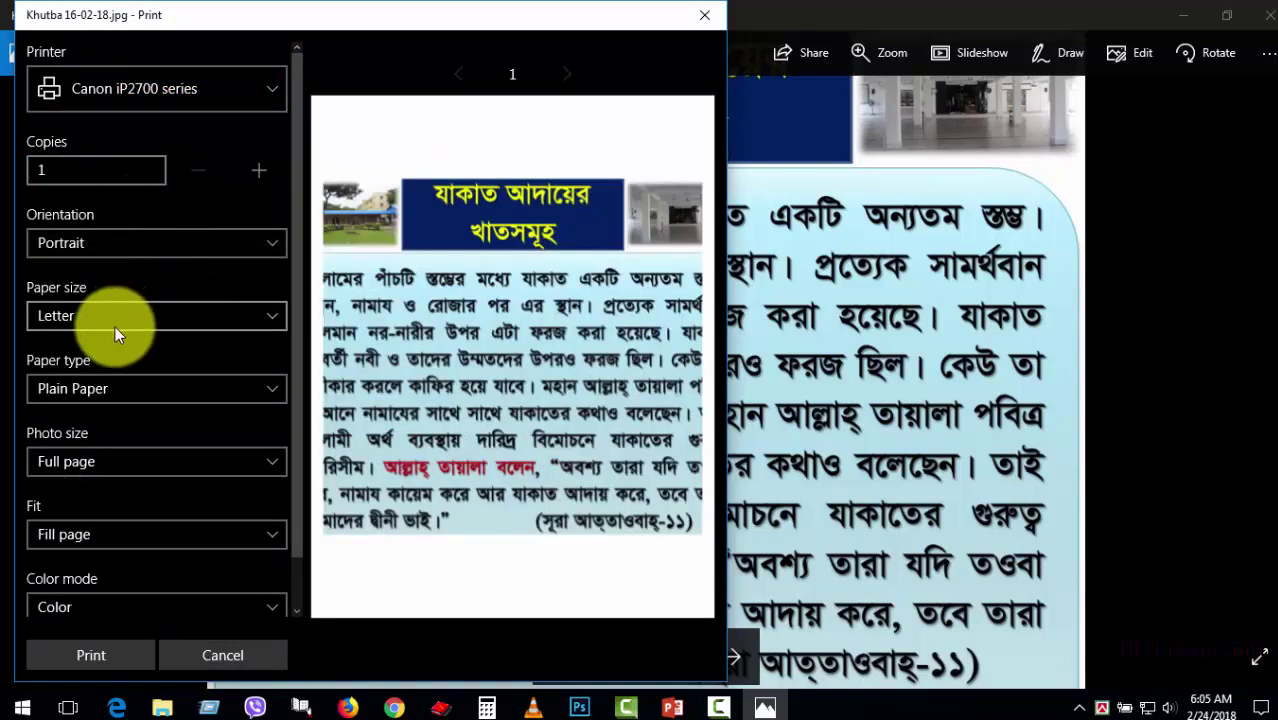
pyautogui.click(158, 320)
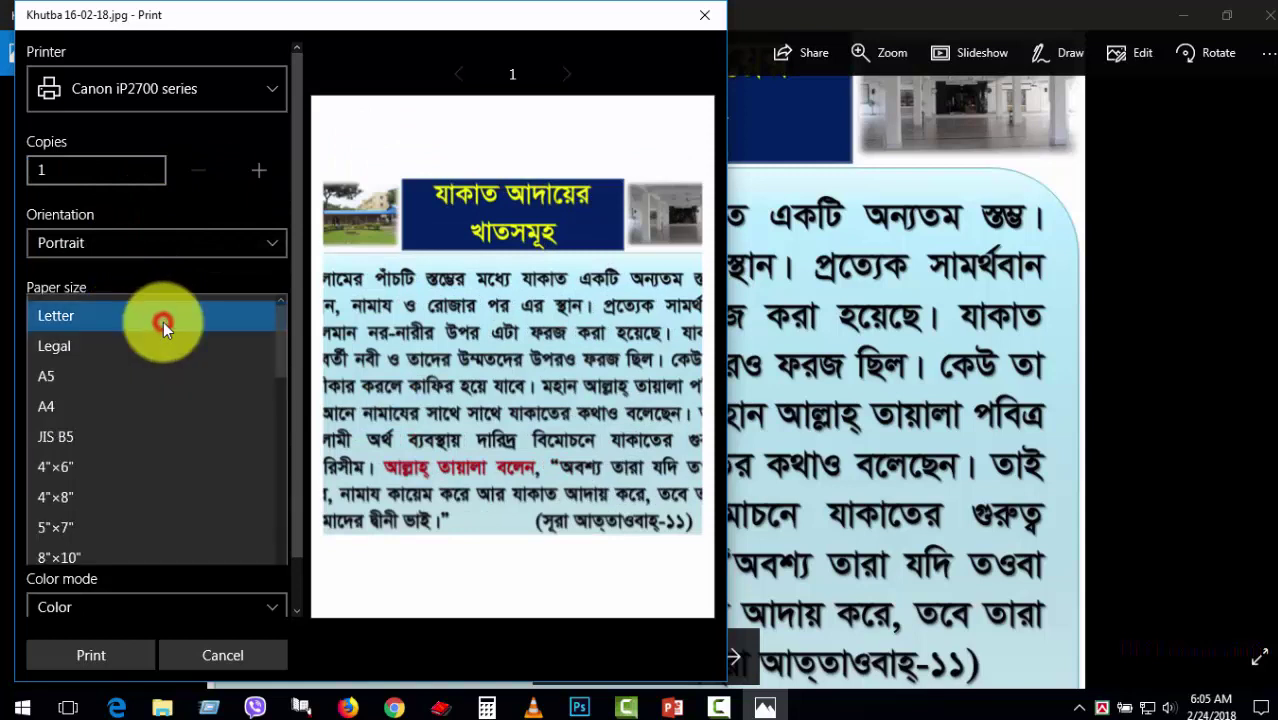
pyautogui.click(109, 400)
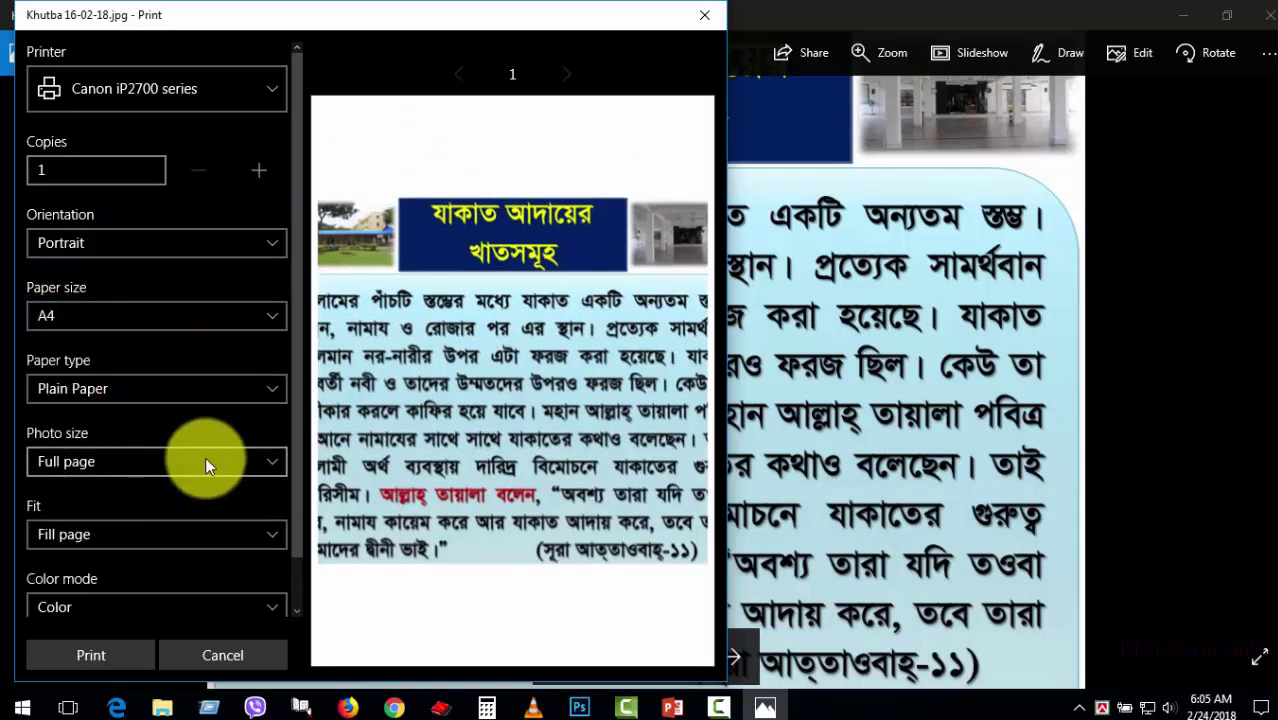
pyautogui.scroll(-2, 204, 440)
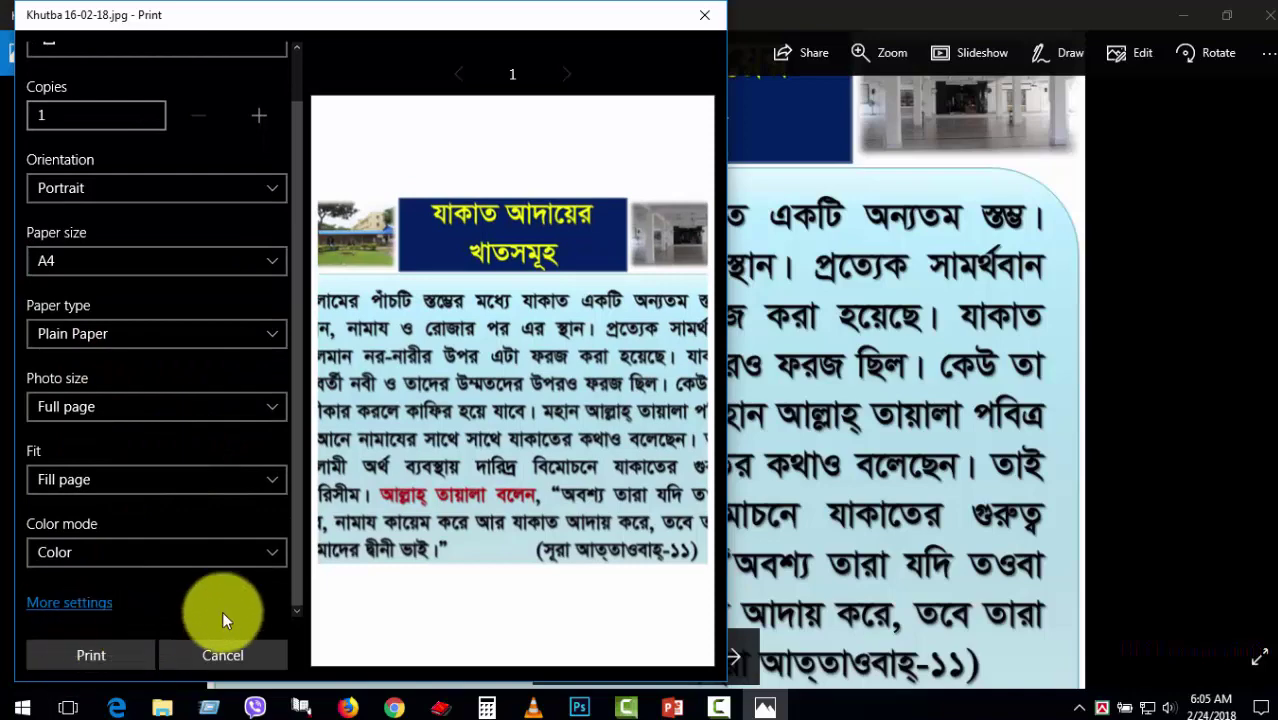
pyautogui.click(240, 655)
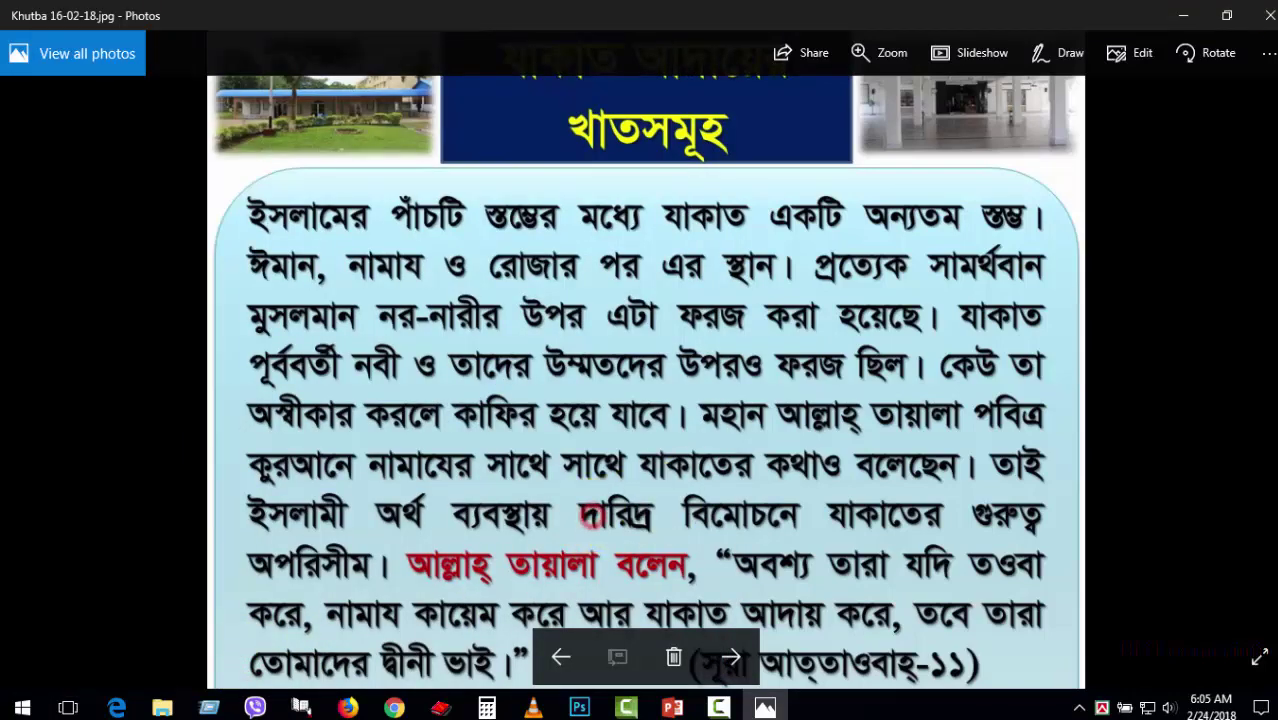
pyautogui.click(1255, 15)
pyautogui.rightClick(531, 311)
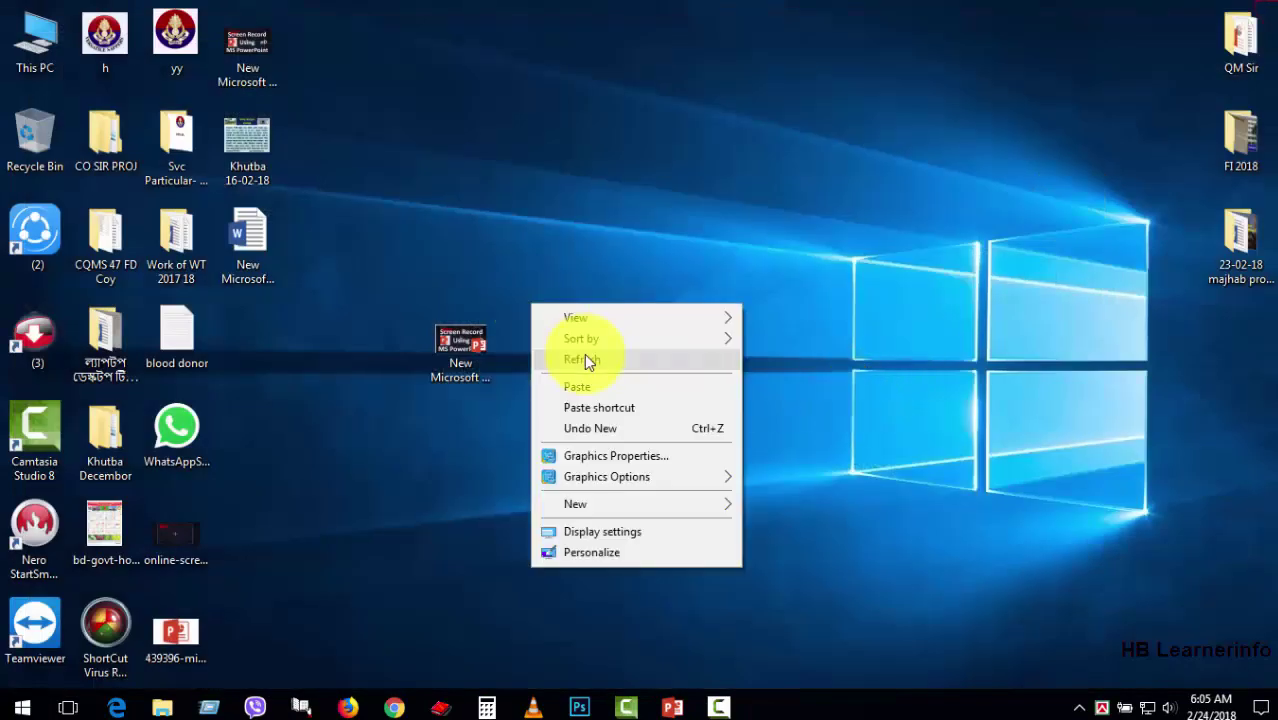
pyautogui.click(554, 283)
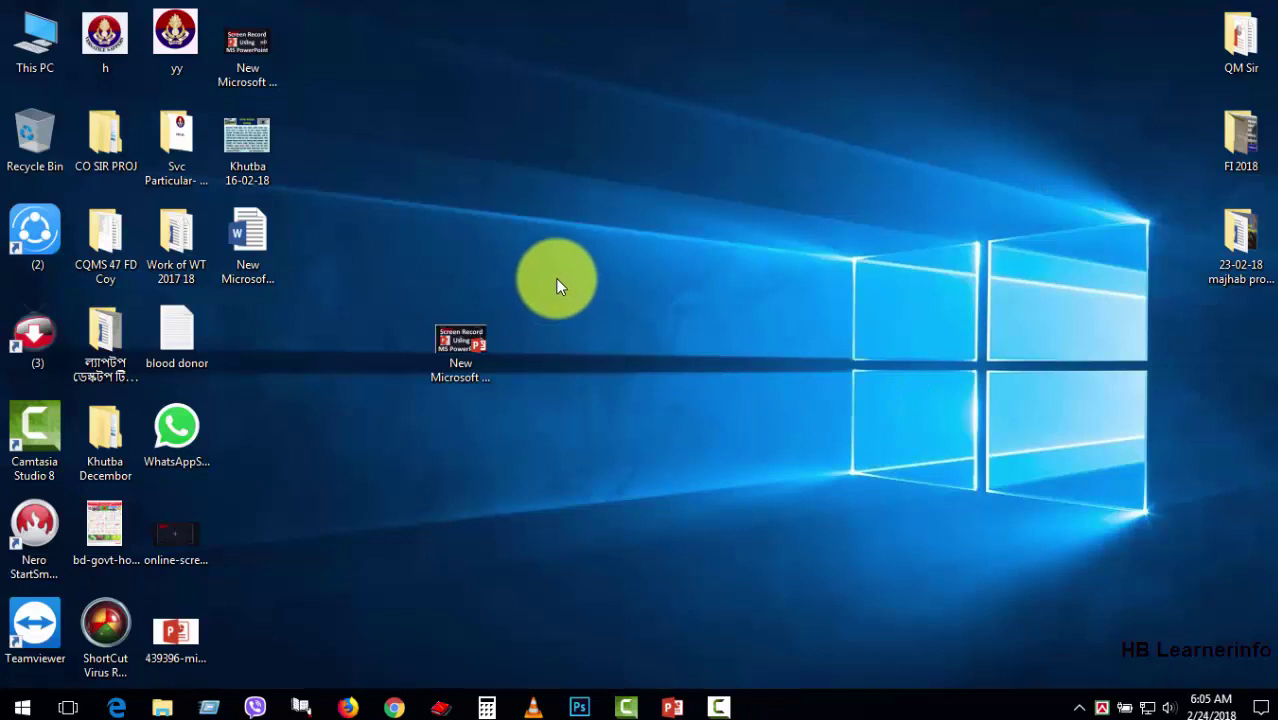